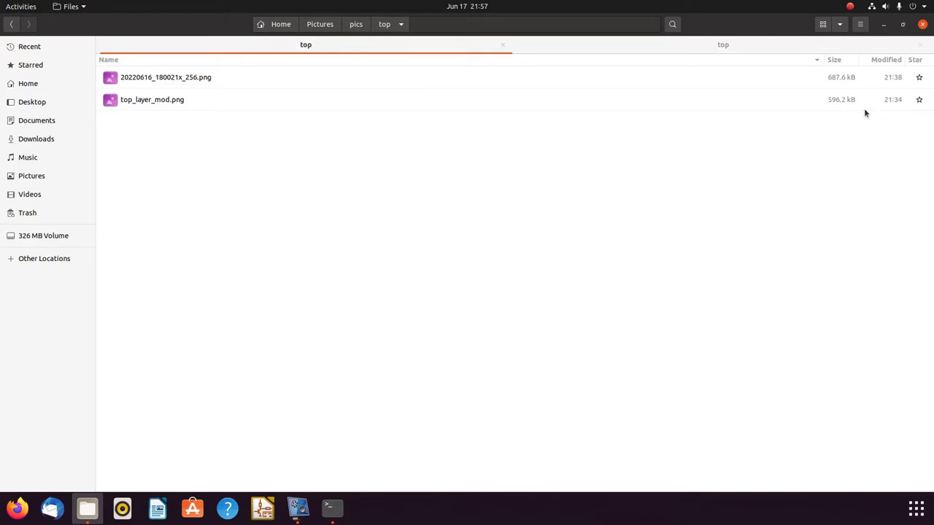
Preview the board photo 20220616_180021x_256.png and open it for editing in KolourPaint
{"action": "double_click", "coordinate": [191, 81]}
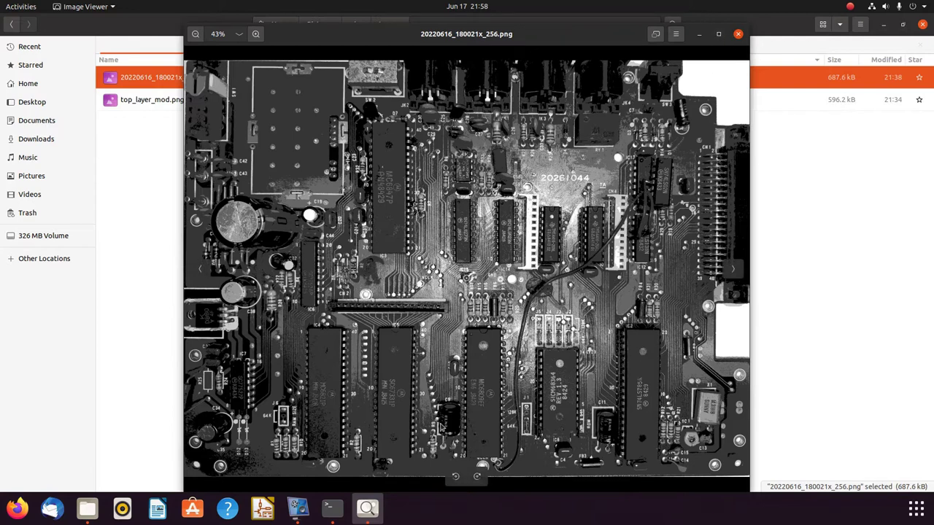
{"action": "left_click", "coordinate": [738, 34]}
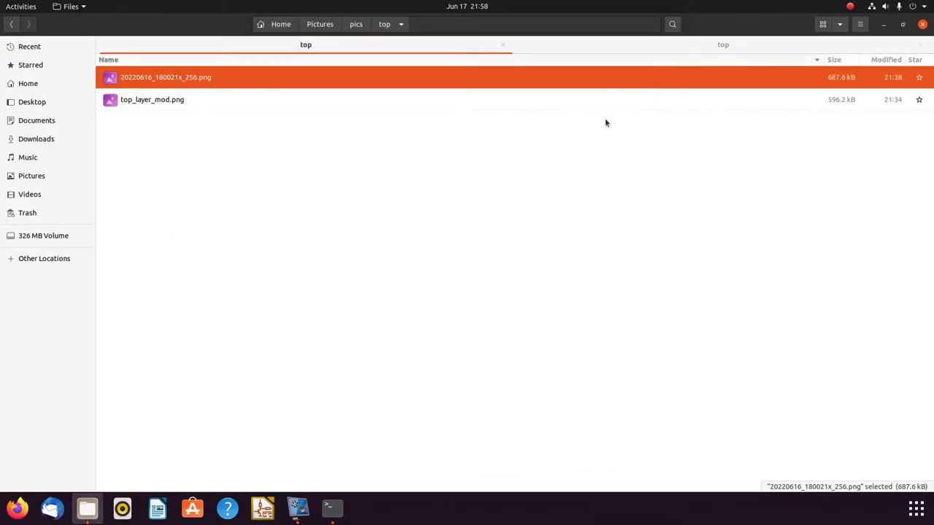
{"action": "right_click", "coordinate": [219, 78]}
{"action": "left_click", "coordinate": [293, 101]}
{"action": "left_click", "coordinate": [478, 221]}
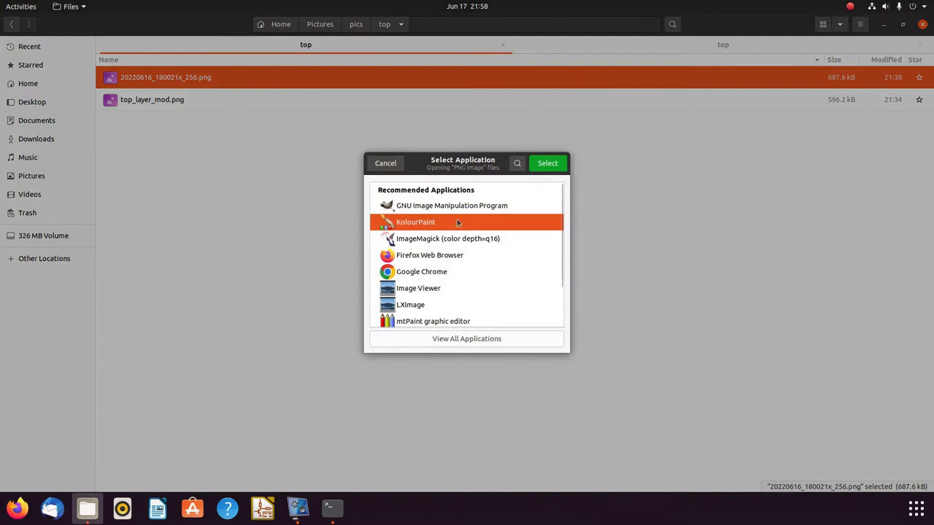
{"action": "left_click", "coordinate": [550, 166]}
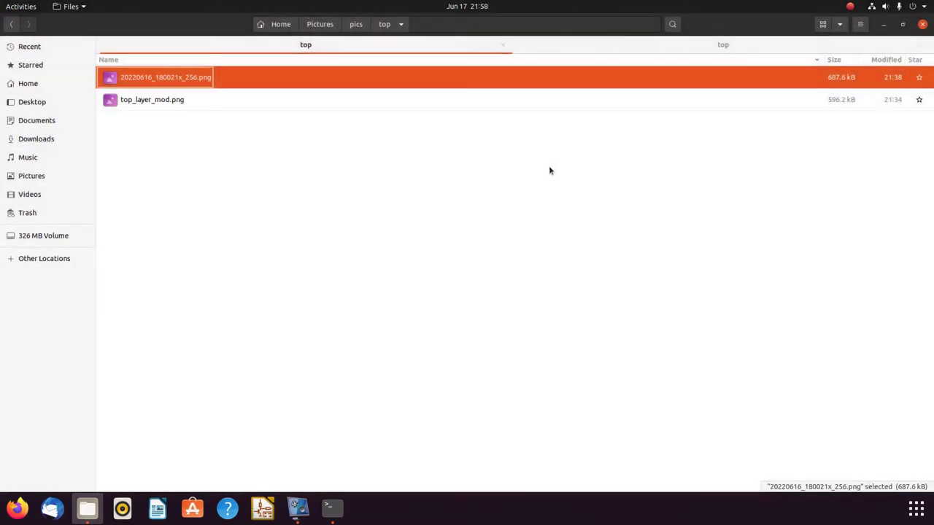
{"action": "scroll", "coordinate": [524, 248], "scroll_direction": "down", "scroll_amount": 3}
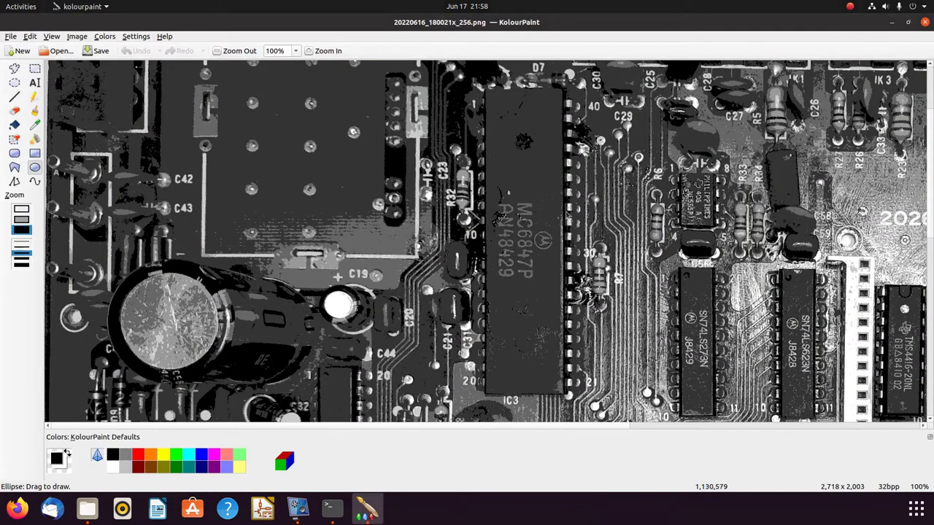
Draw red lines along two adjacent copper traces beside the MC6847P chip, between C29 and R7
{"action": "left_click", "coordinate": [14, 96]}
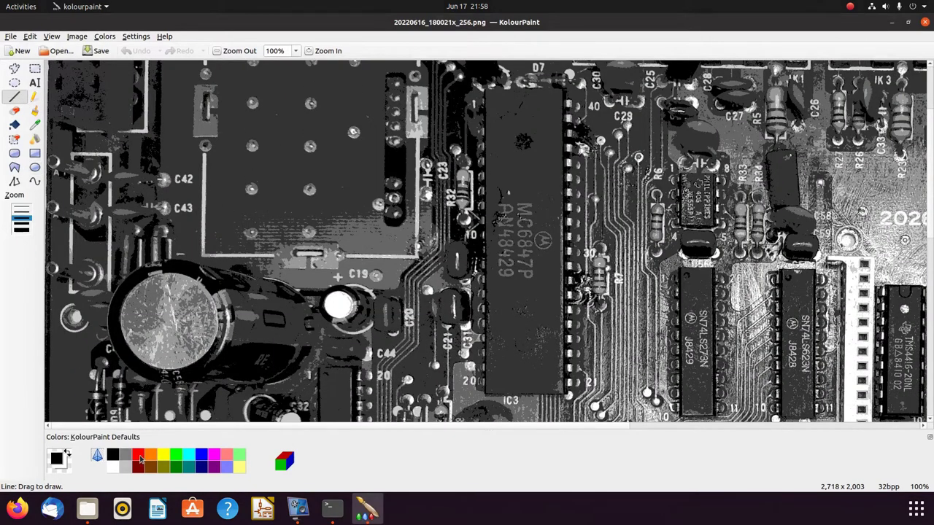
{"action": "left_click", "coordinate": [138, 455]}
{"action": "left_click_drag", "start_coordinate": [618, 140], "coordinate": [614, 223]}
{"action": "mouse_move", "coordinate": [614, 224]}
{"action": "left_mouse_down"}
{"action": "mouse_move", "coordinate": [625, 232]}
{"action": "mouse_move", "coordinate": [626, 331]}
{"action": "left_mouse_up"}
{"action": "left_click_drag", "start_coordinate": [627, 143], "coordinate": [615, 260]}
{"action": "left_click_drag", "start_coordinate": [621, 221], "coordinate": [628, 338]}
Mark the vias around the traced lines below C29 with filled red ellipses, and close the image without saving
{"action": "left_click", "coordinate": [35, 168]}
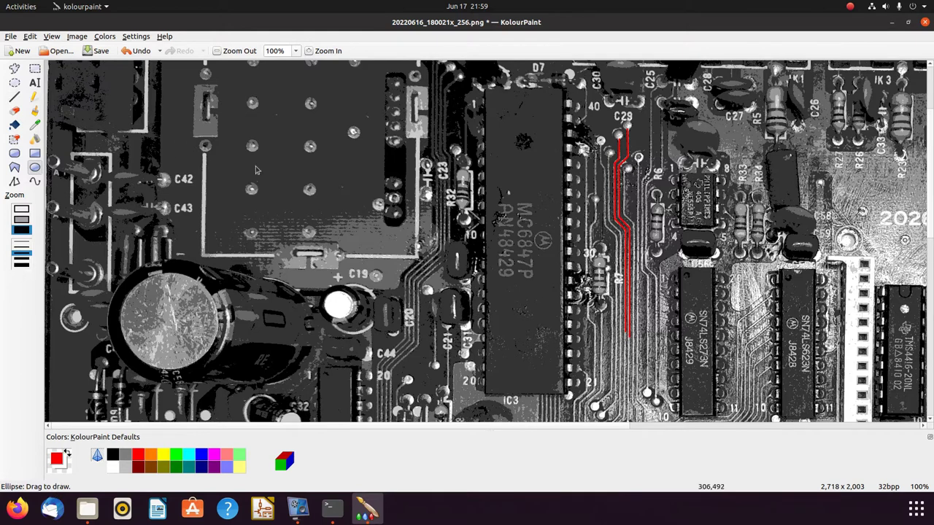
{"action": "mouse_move", "coordinate": [622, 123]}
{"action": "left_mouse_down"}
{"action": "mouse_move", "coordinate": [631, 131]}
{"action": "mouse_move", "coordinate": [606, 146]}
{"action": "left_mouse_up"}
{"action": "left_click_drag", "start_coordinate": [604, 148], "coordinate": [633, 173]}
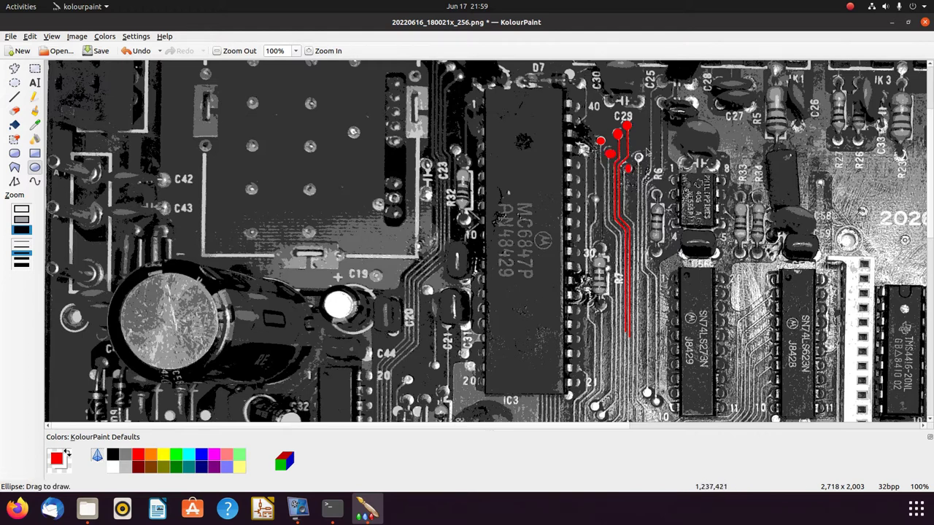
{"action": "left_click", "coordinate": [924, 22]}
{"action": "left_click", "coordinate": [546, 276]}
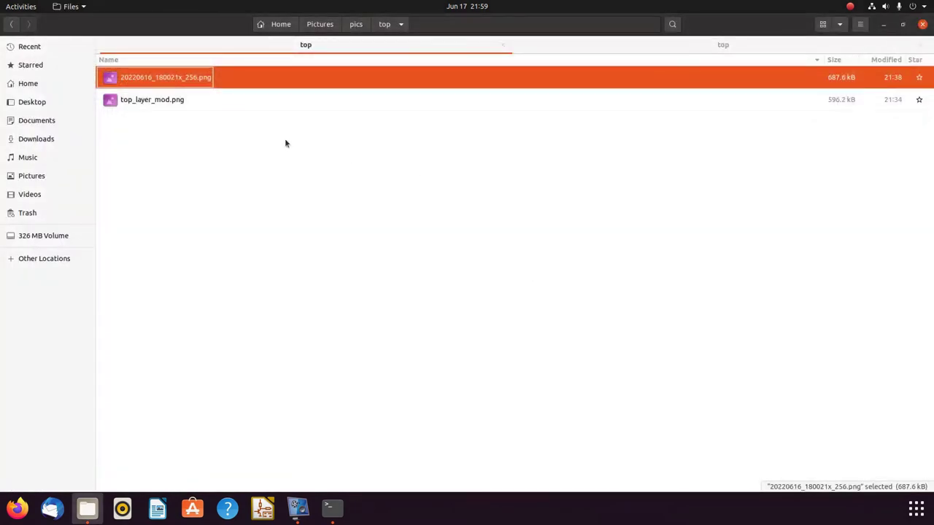
Examine the fully traced board image top_layer_mod.png up close in the image viewer, and close it
{"action": "left_click", "coordinate": [167, 104]}
{"action": "double_click", "coordinate": [168, 104]}
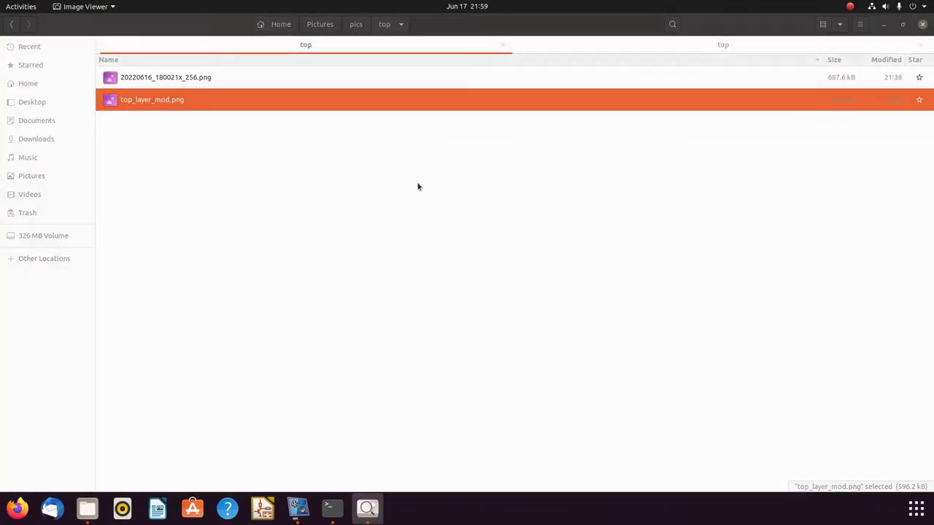
{"action": "scroll", "coordinate": [638, 324], "scroll_direction": "up", "scroll_amount": 4}
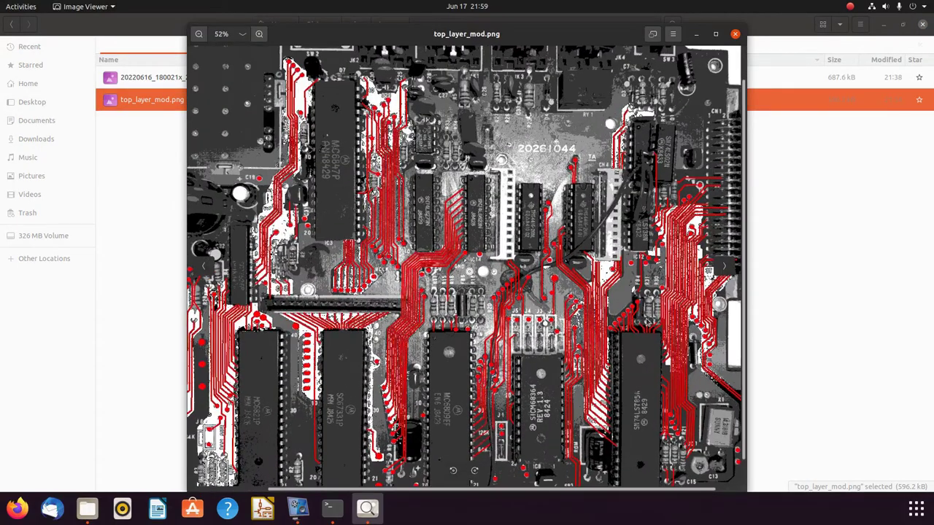
{"action": "scroll", "coordinate": [597, 303], "scroll_direction": "down", "scroll_amount": 4}
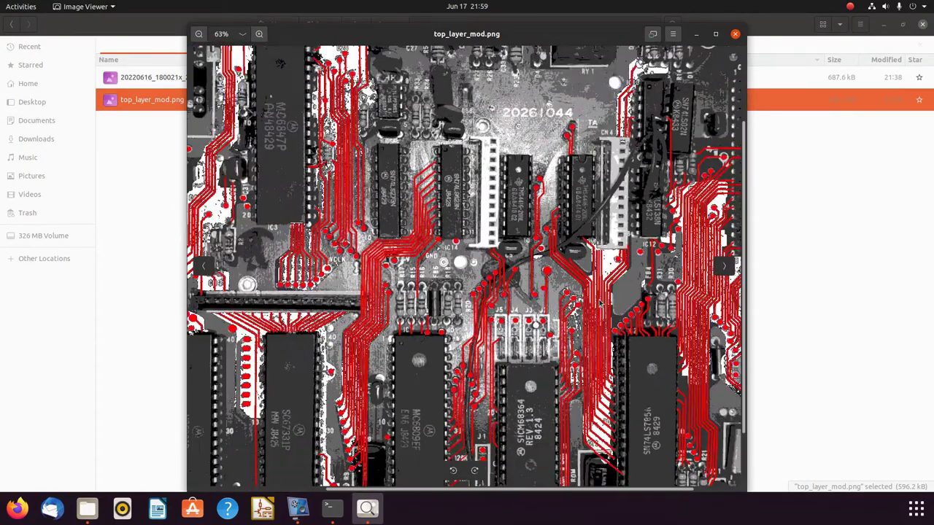
{"action": "scroll", "coordinate": [599, 302], "scroll_direction": "down", "scroll_amount": 1}
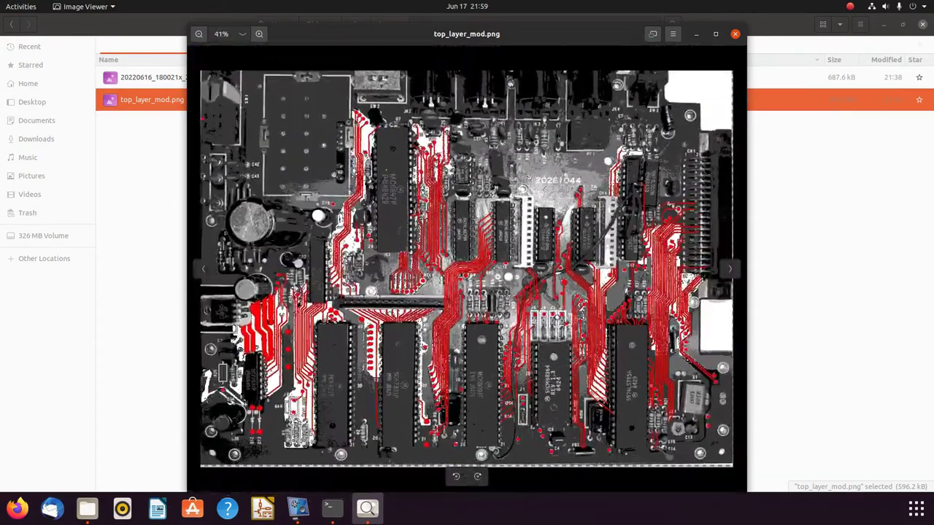
{"action": "left_click", "coordinate": [735, 35]}
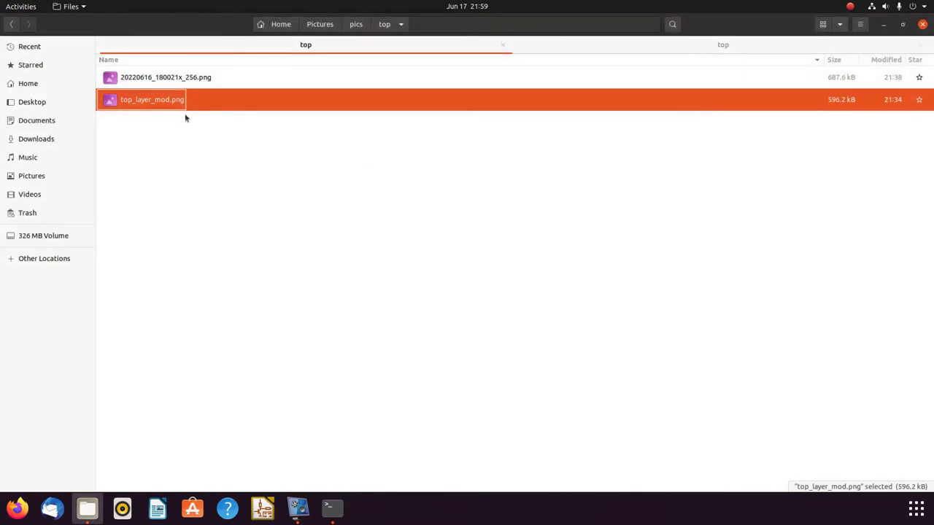
Open top_layer_mod.png in GNU Image Manipulation Program
{"action": "right_click", "coordinate": [173, 109]}
{"action": "left_click", "coordinate": [240, 128]}
{"action": "left_click", "coordinate": [514, 222]}
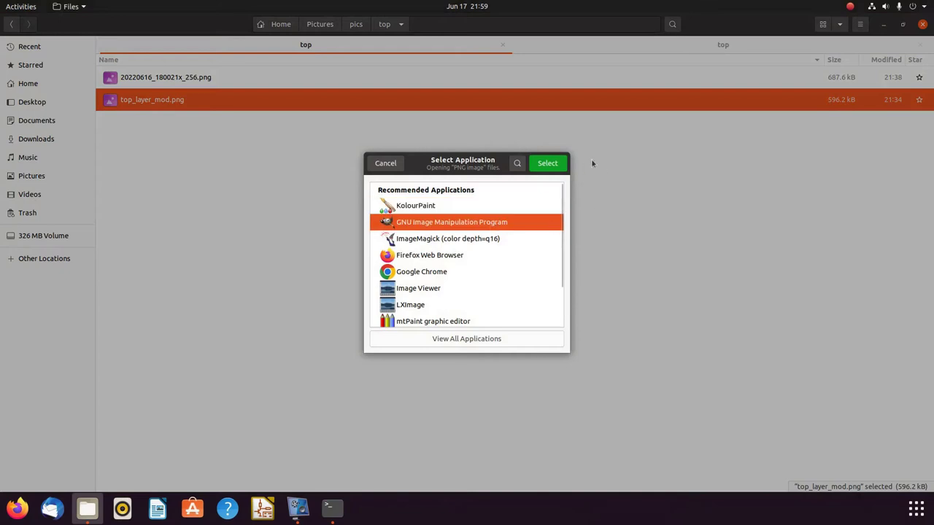
{"action": "left_click", "coordinate": [547, 163]}
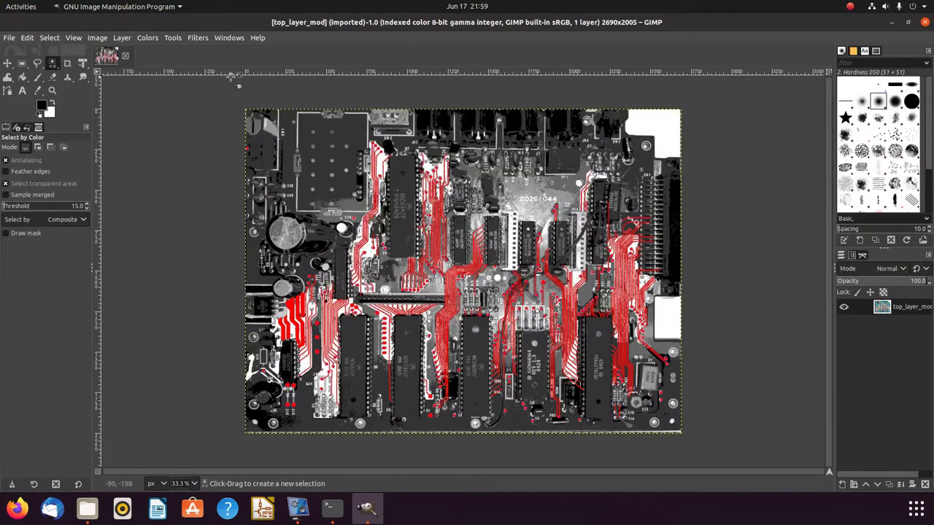
Select all the red traces and pads in the image by color
{"action": "left_click", "coordinate": [174, 39]}
{"action": "mouse_move", "coordinate": [179, 57]}
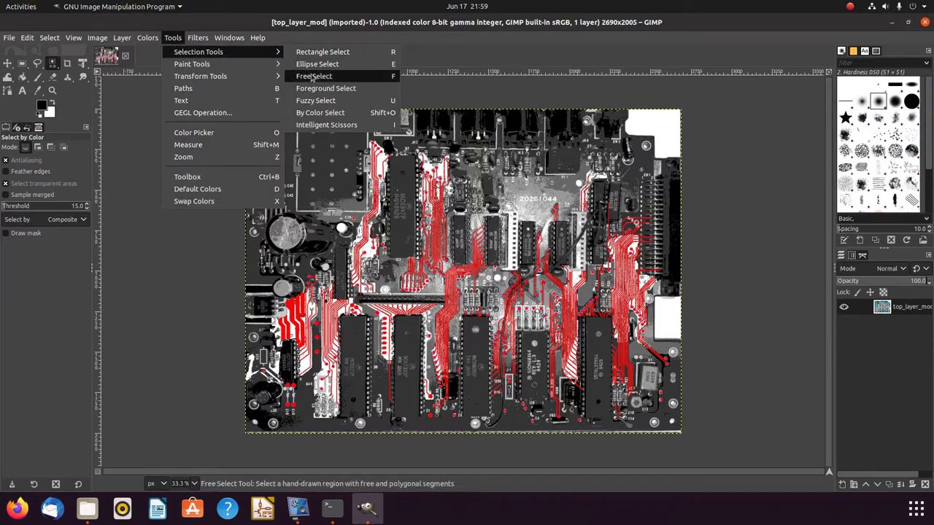
{"action": "left_click", "coordinate": [319, 112]}
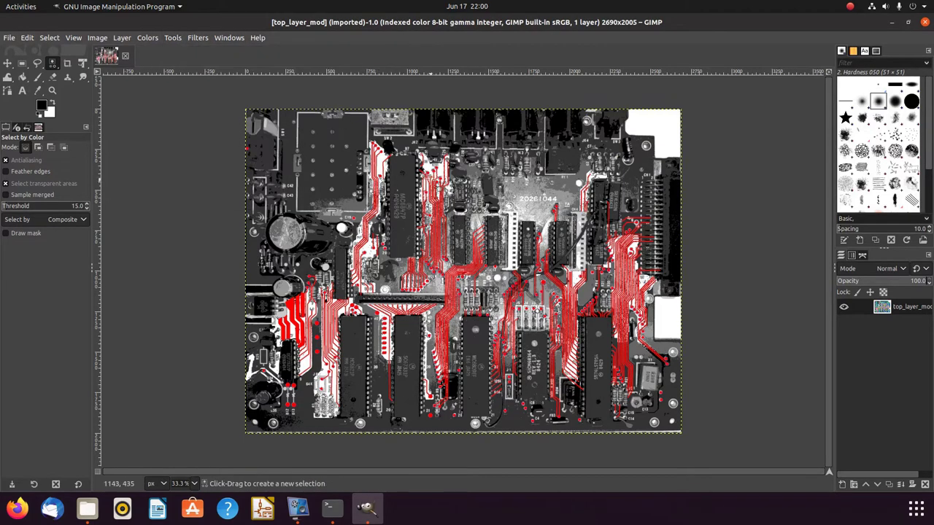
{"action": "scroll", "coordinate": [430, 177], "scroll_direction": "up", "scroll_amount": 7, "text": "ctrl"}
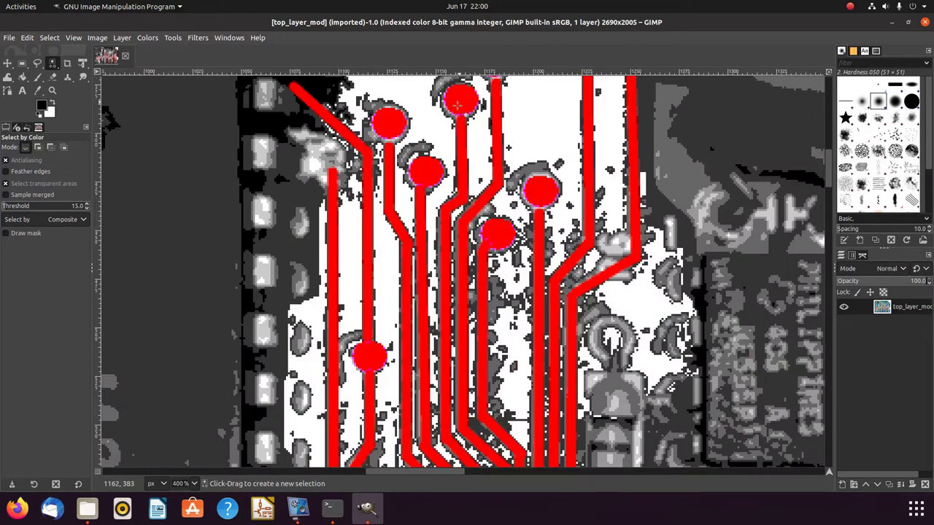
{"action": "left_click", "coordinate": [408, 279]}
{"action": "scroll", "coordinate": [408, 280], "scroll_direction": "down", "scroll_amount": 5, "text": "ctrl"}
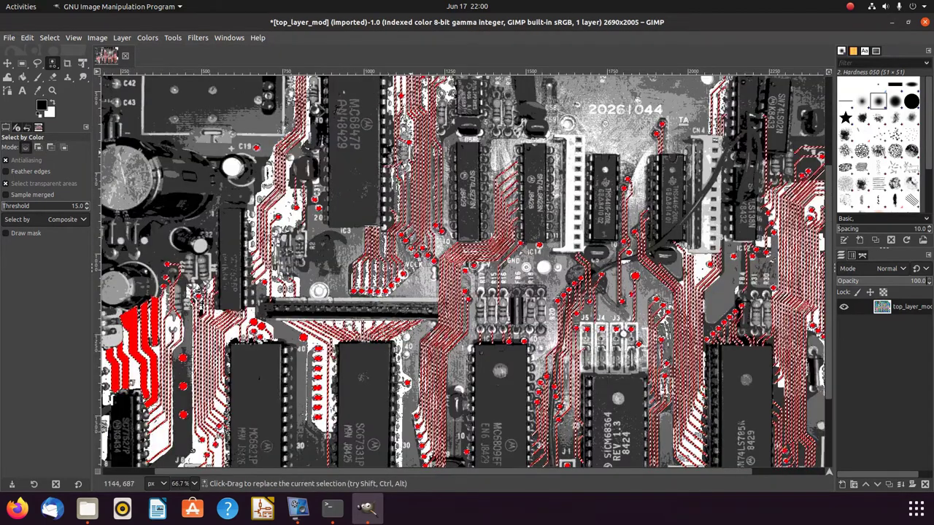
{"action": "scroll", "coordinate": [411, 279], "scroll_direction": "down", "scroll_amount": 1, "text": "ctrl"}
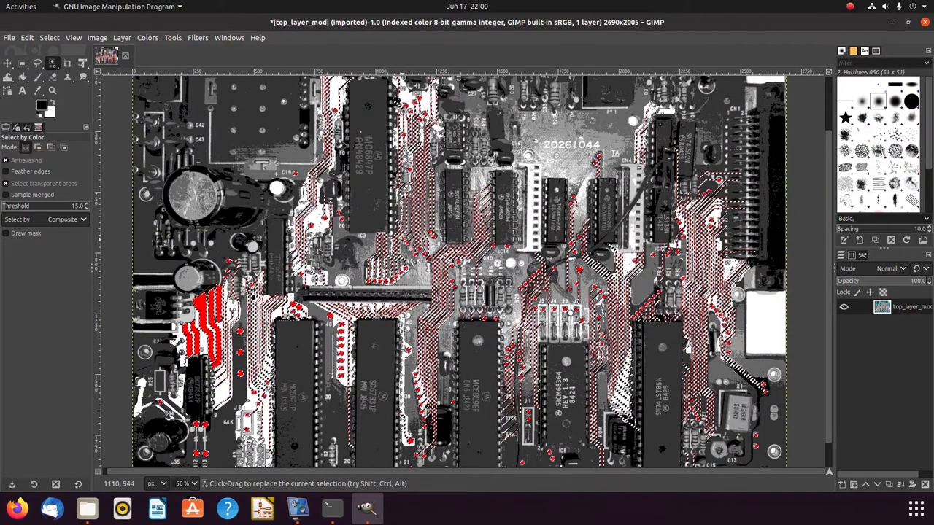
Invert the selection and delete the board background, leaving only the red traces on transparency
{"action": "left_click", "coordinate": [49, 37]}
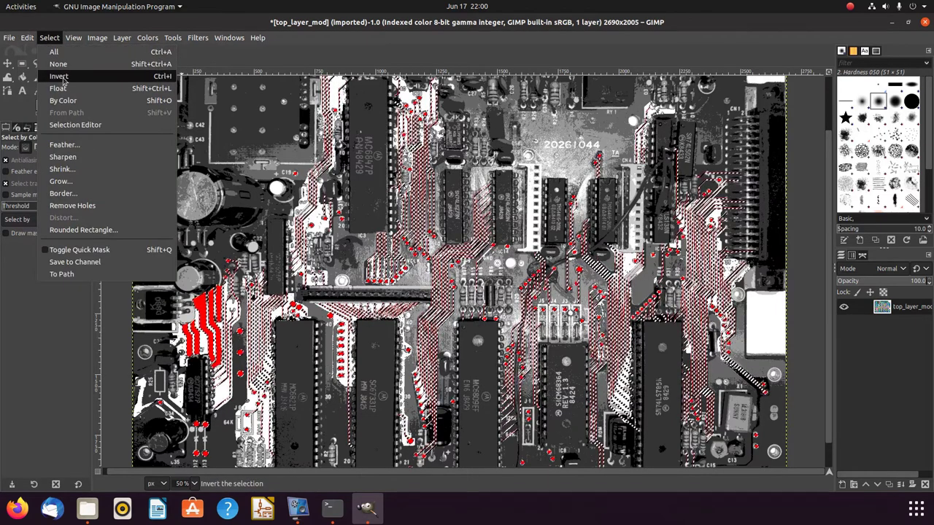
{"action": "left_click", "coordinate": [58, 64]}
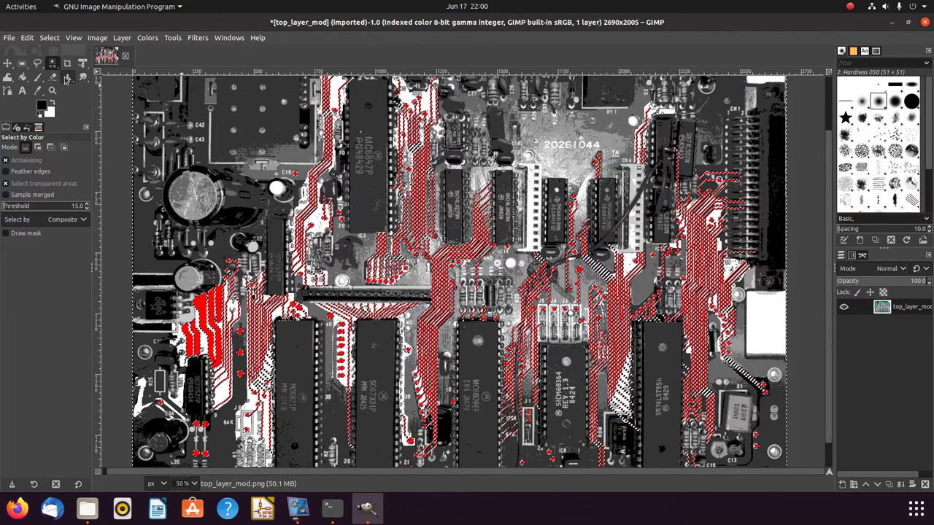
{"action": "key", "text": "Delete"}
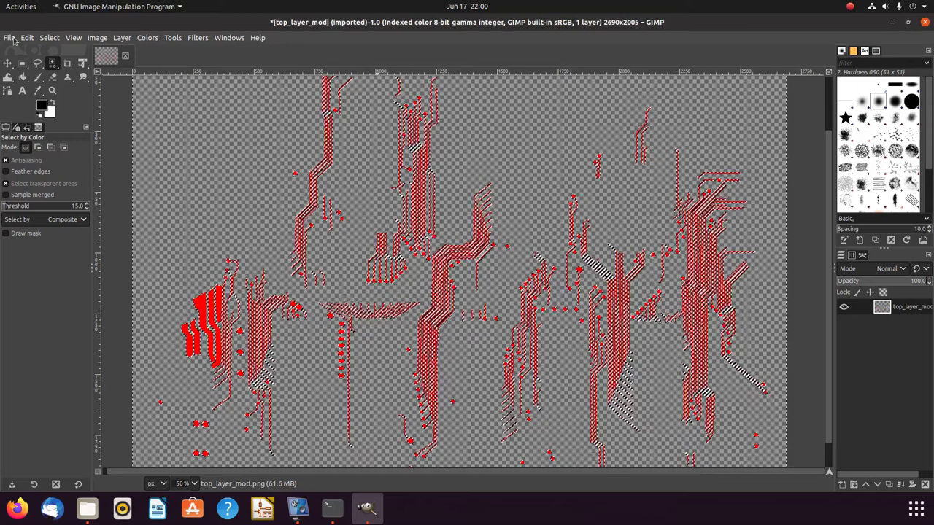
Scale the image to a width of 230 mm, keeping its proportions and the Cubic interpolation
{"action": "left_click", "coordinate": [13, 39]}
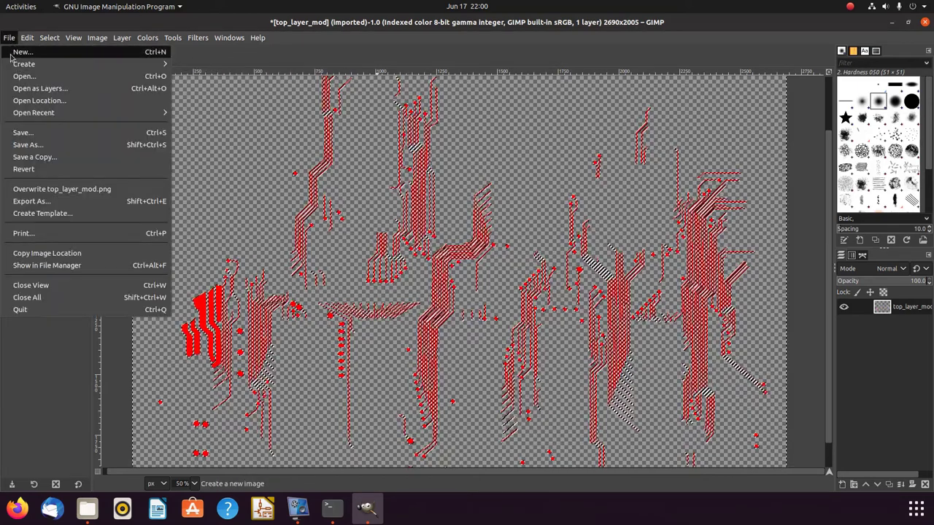
{"action": "mouse_move", "coordinate": [100, 38]}
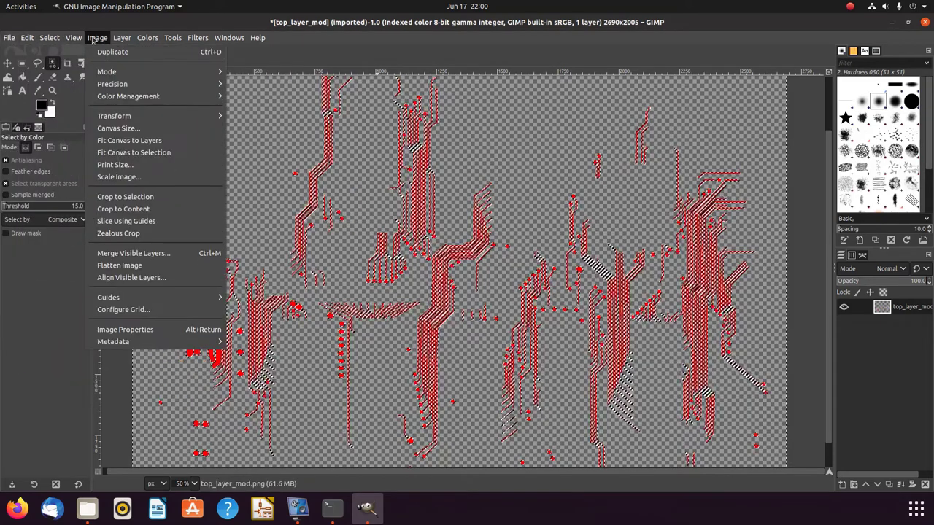
{"action": "left_click", "coordinate": [120, 177]}
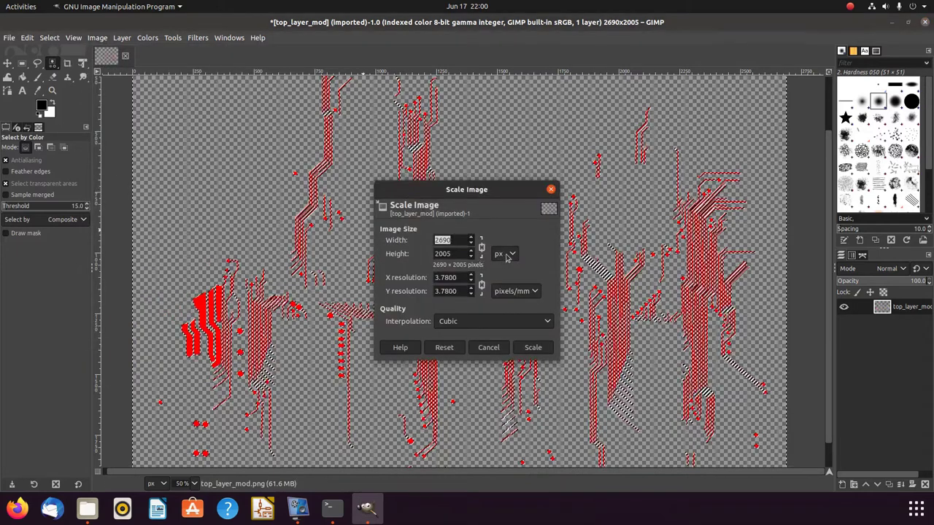
{"action": "left_click", "coordinate": [514, 296]}
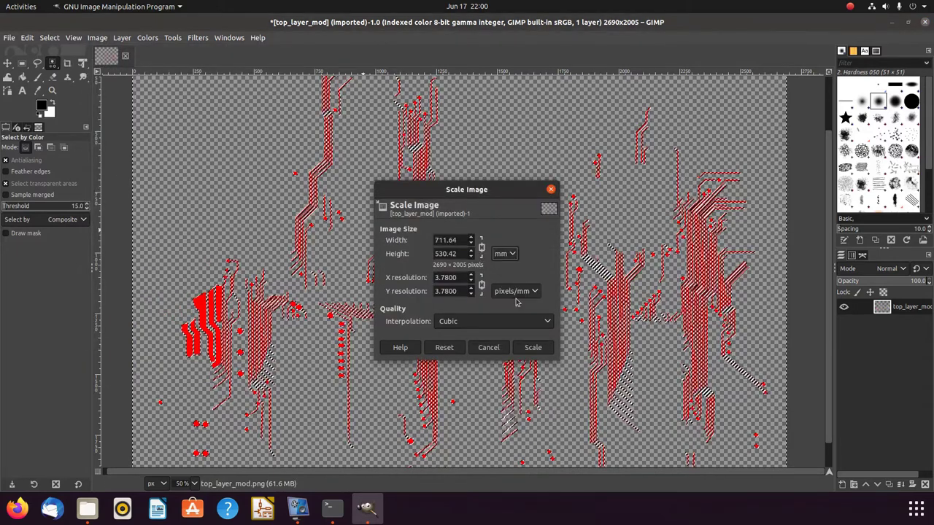
{"action": "triple_click", "coordinate": [454, 243]}
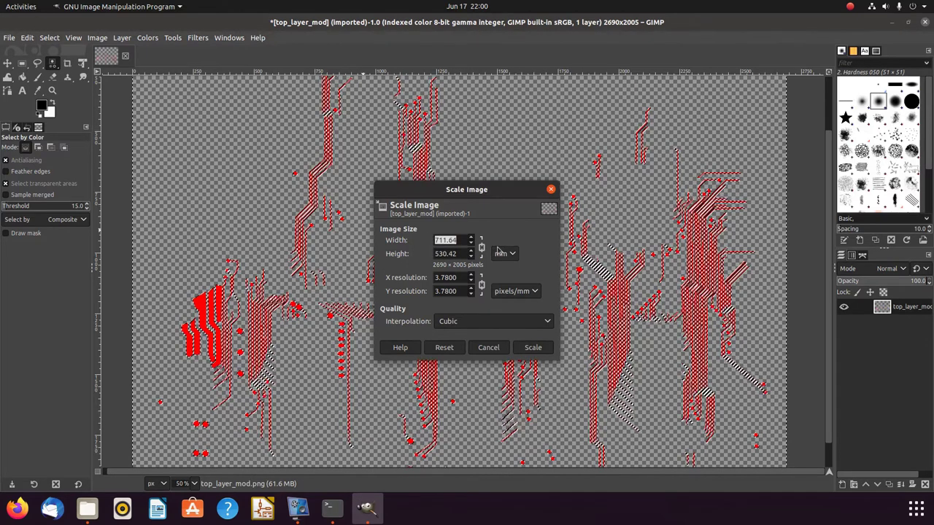
{"action": "type", "text": "230"}
{"action": "key", "text": "Tab"}
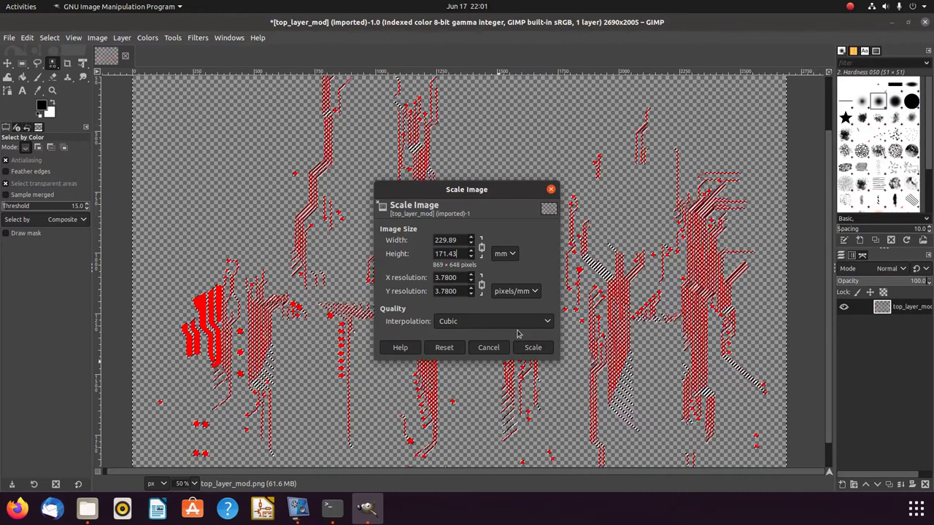
{"action": "left_click", "coordinate": [533, 348]}
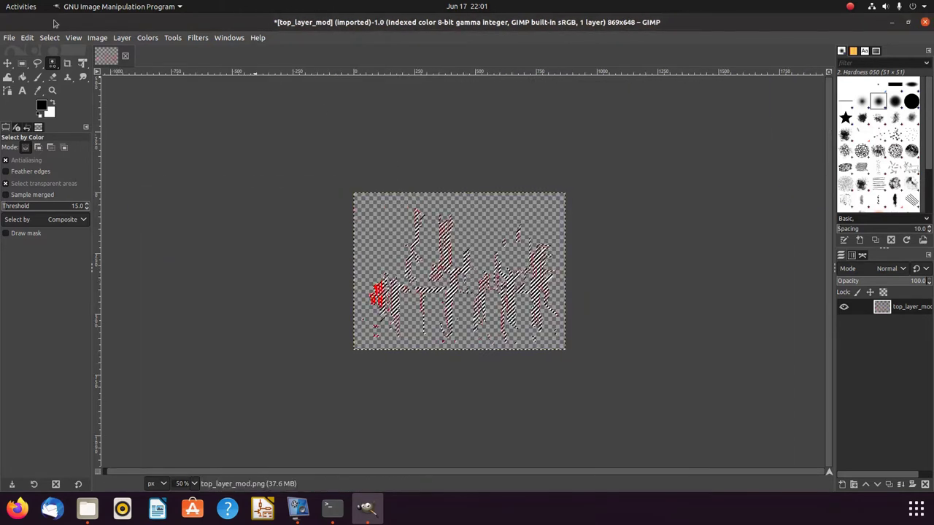
Export the scaled trace image as top_layer_mod_traces.png with the default PNG options, then quit the image editor without saving the project
{"action": "left_click", "coordinate": [10, 38]}
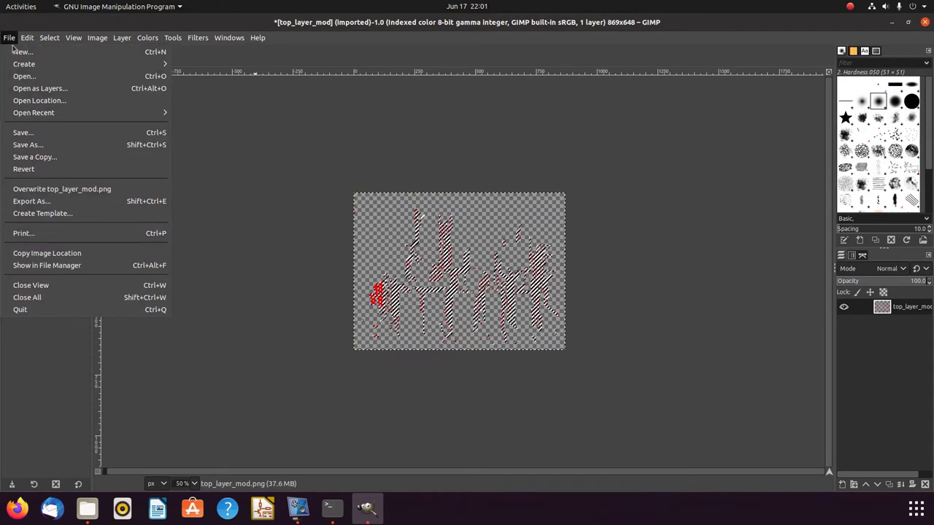
{"action": "left_click", "coordinate": [40, 202]}
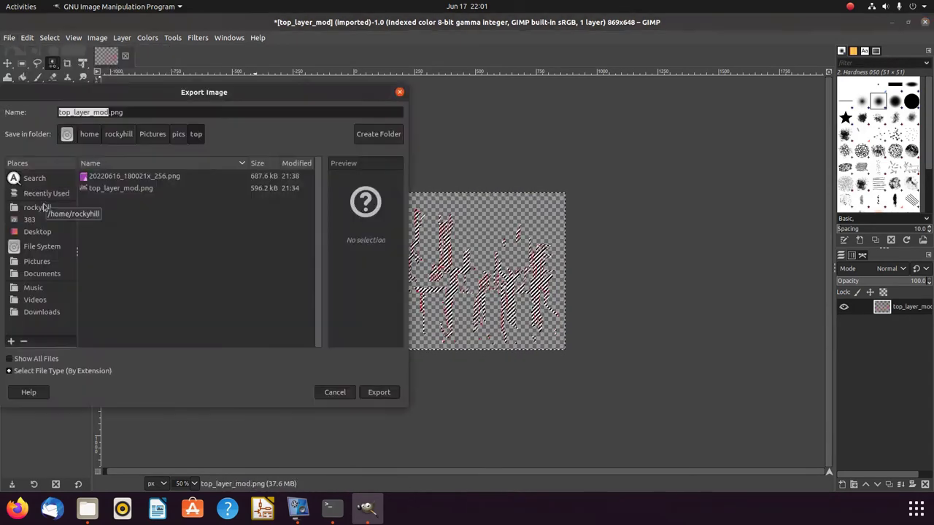
{"action": "left_click", "coordinate": [107, 113]}
{"action": "type", "text": "_traces"}
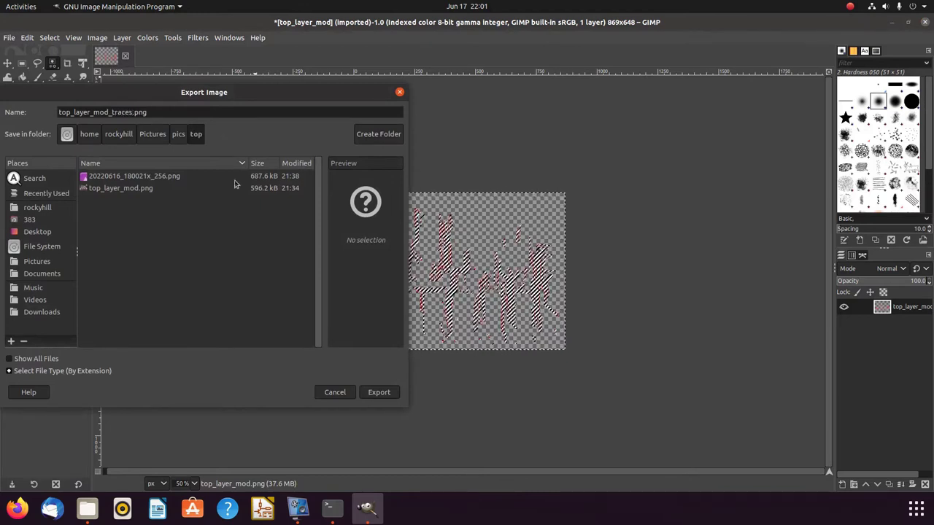
{"action": "left_click", "coordinate": [378, 391]}
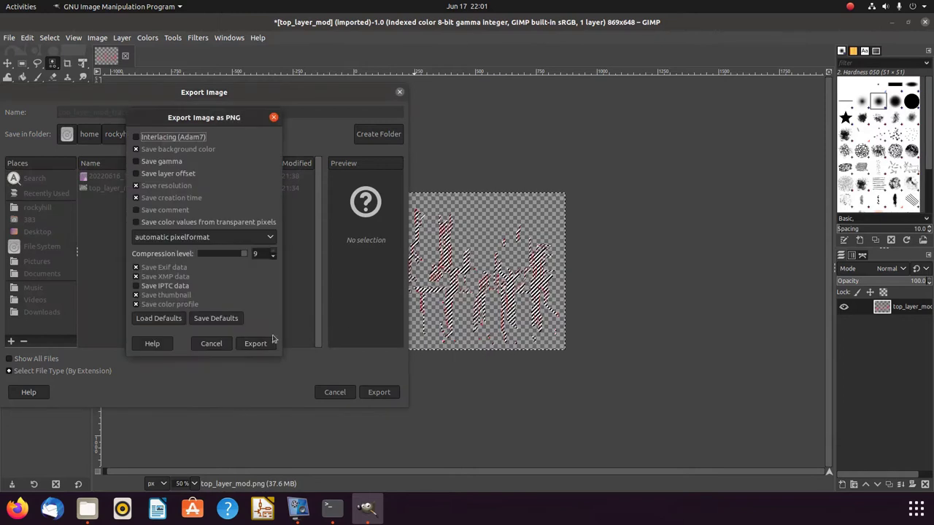
{"action": "left_click", "coordinate": [258, 345]}
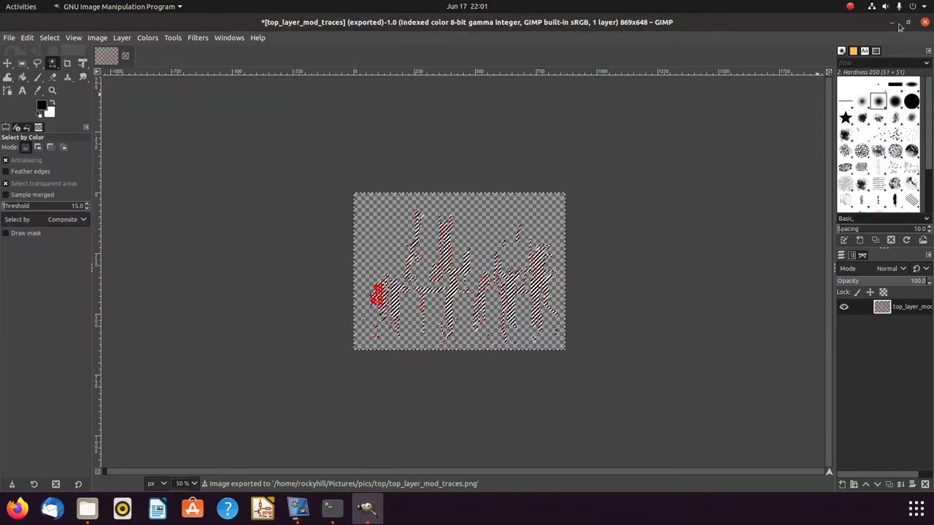
{"action": "key", "text": "ctrl+q"}
{"action": "left_click", "coordinate": [531, 324]}
Inspect the exported traces in top_layer_mod_traces.png up close in the image viewer
{"action": "double_click", "coordinate": [169, 122]}
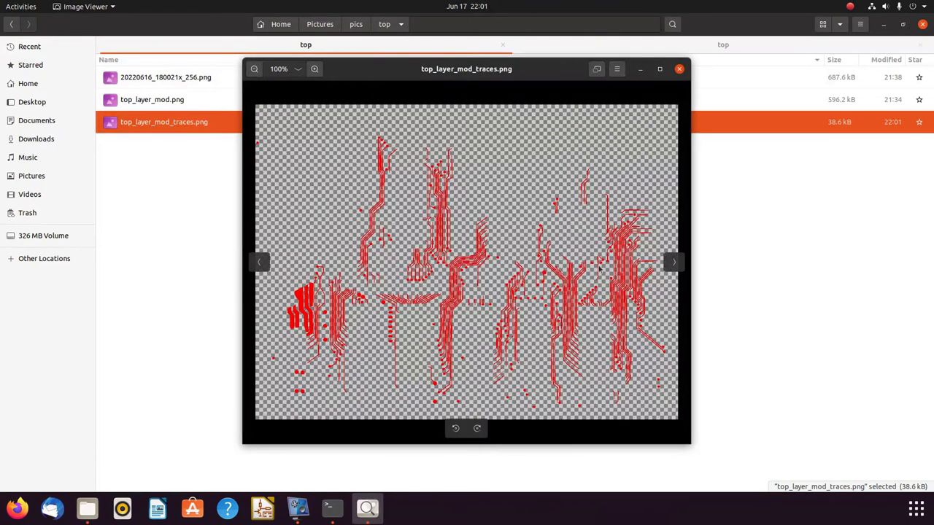
{"action": "scroll", "coordinate": [569, 310], "scroll_direction": "up", "scroll_amount": 3}
{"action": "scroll", "coordinate": [568, 304], "scroll_direction": "up", "scroll_amount": 6}
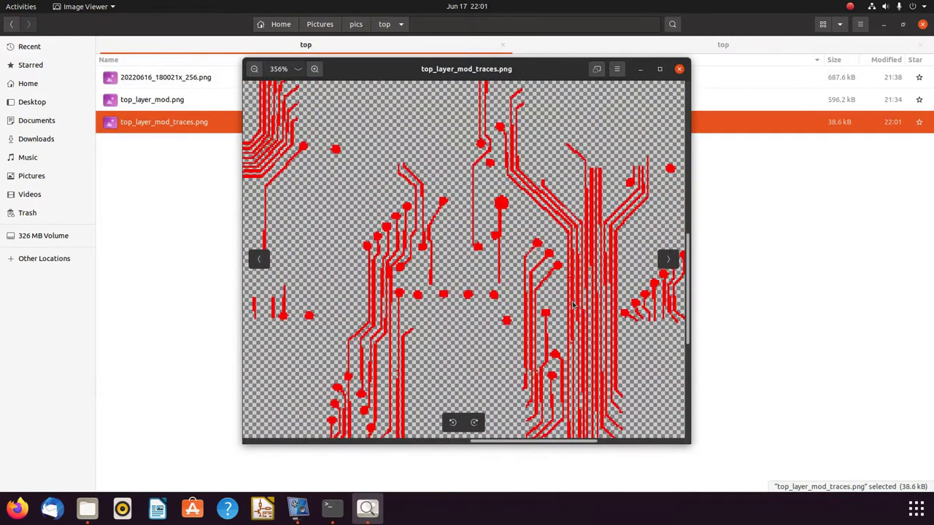
{"action": "left_click", "coordinate": [679, 69]}
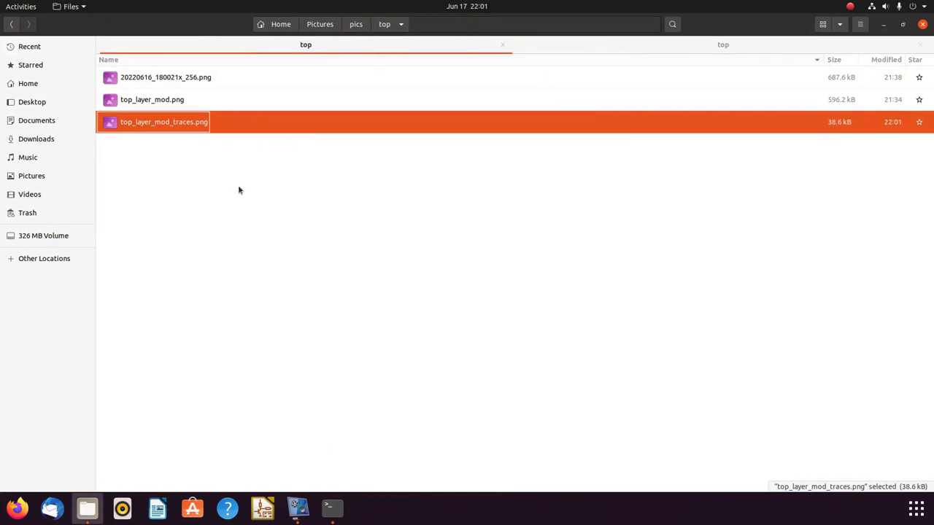
Switch to KiCad and load top_layer_mod_traces.png into the Bitmap to Component Converter
{"action": "left_click", "coordinate": [262, 508]}
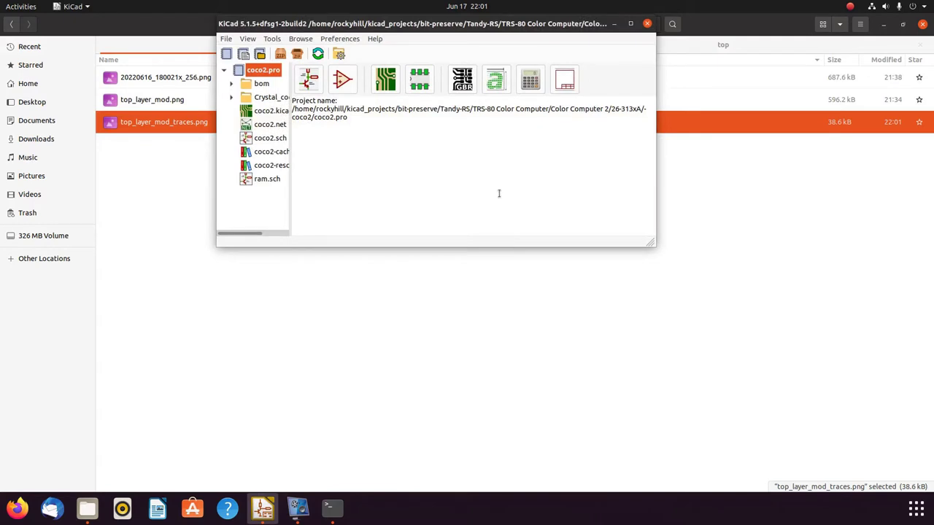
{"action": "left_click", "coordinate": [496, 88]}
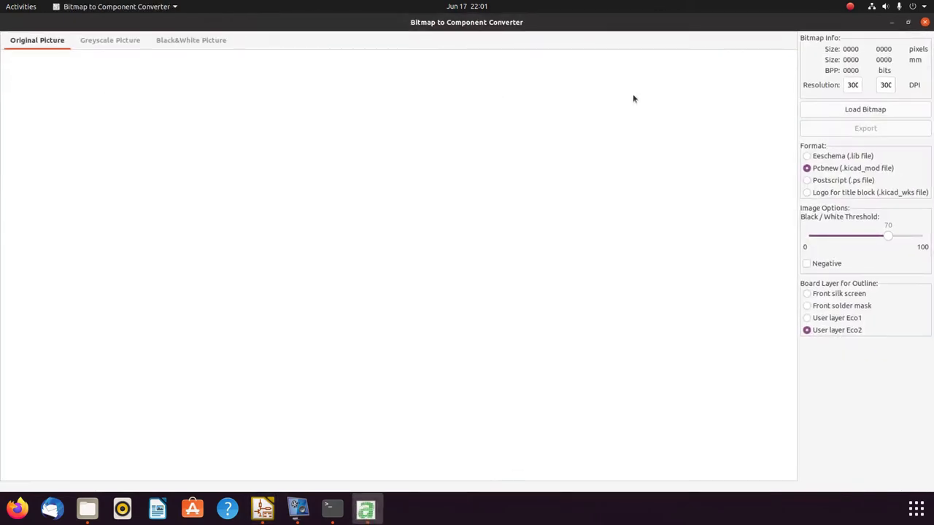
{"action": "left_click", "coordinate": [875, 110]}
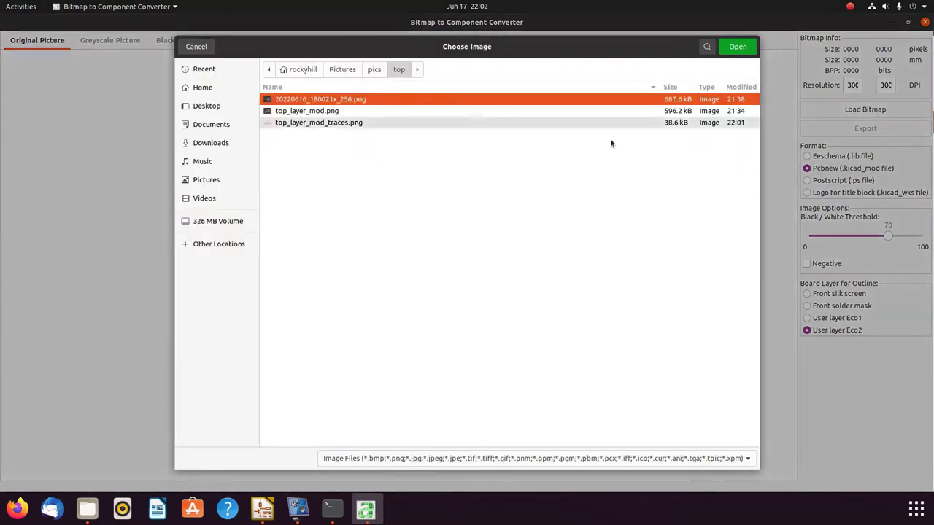
{"action": "left_click", "coordinate": [401, 123]}
{"action": "left_click", "coordinate": [737, 46]}
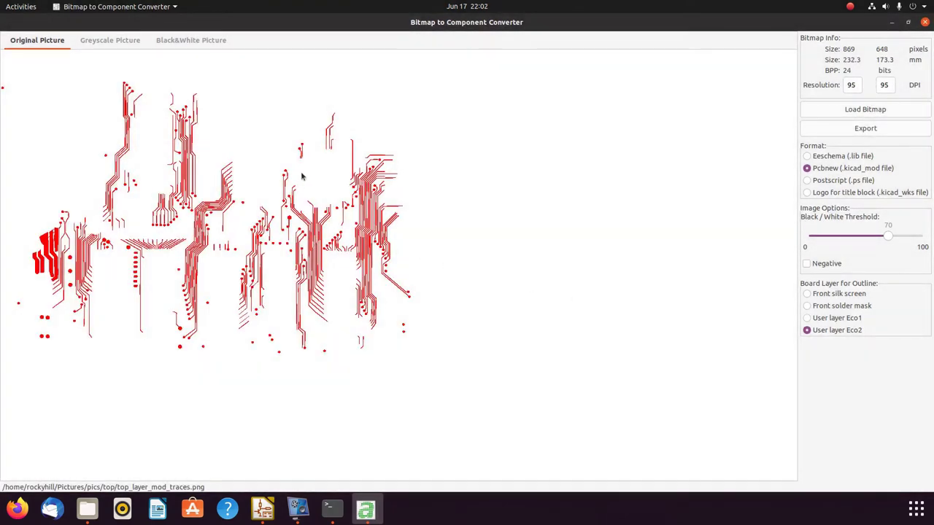
Set the black/white threshold to 100, export the Pcbnew footprint over coco2_layout_top.kicad_mod in coco2.pretty, and close the converter
{"action": "left_click", "coordinate": [197, 44]}
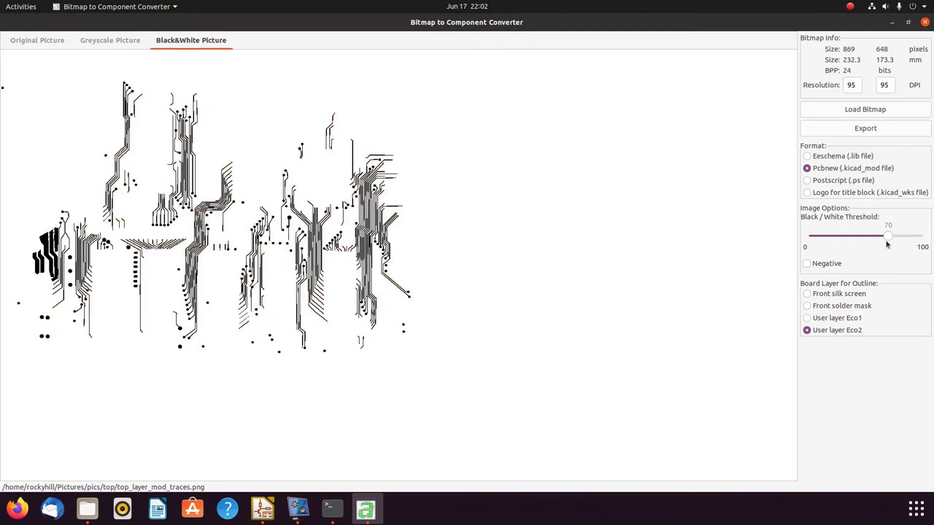
{"action": "left_click_drag", "start_coordinate": [889, 237], "coordinate": [923, 238]}
{"action": "left_click", "coordinate": [886, 131]}
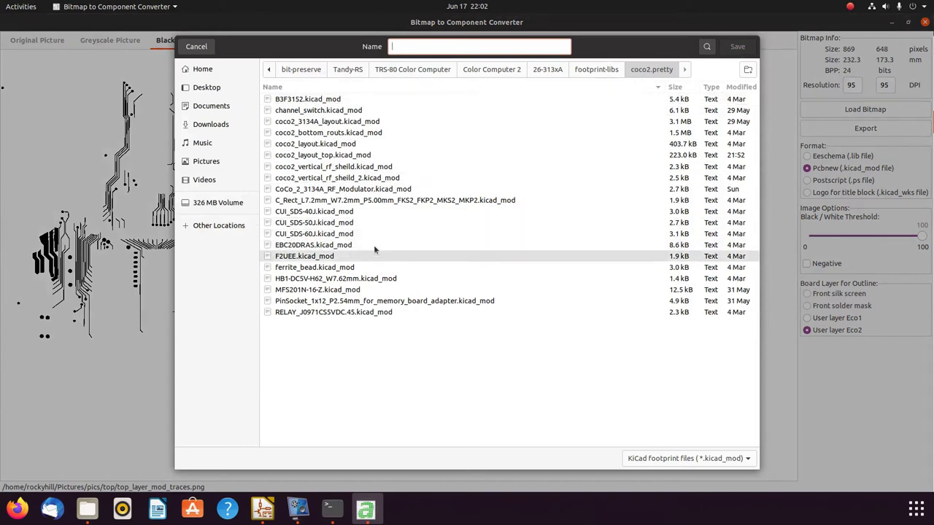
{"action": "left_click", "coordinate": [358, 156]}
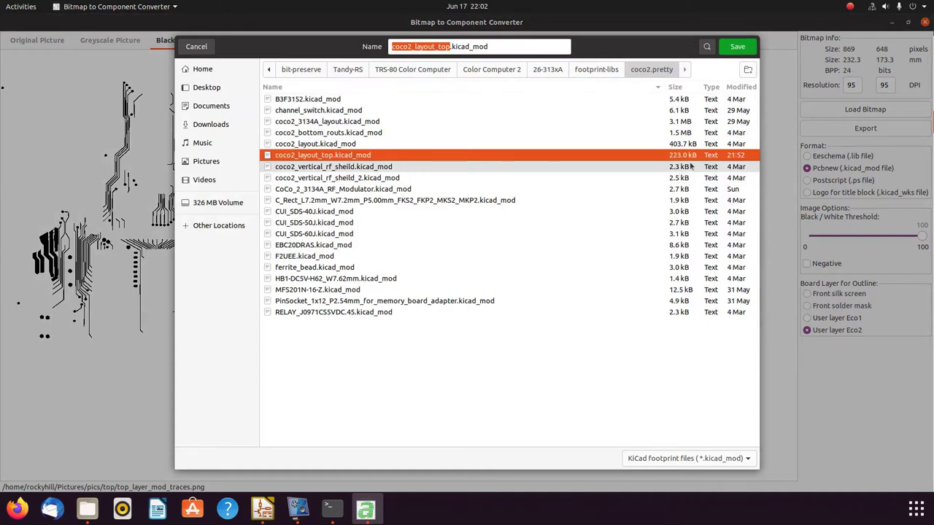
{"action": "left_click", "coordinate": [737, 47]}
{"action": "left_click", "coordinate": [573, 286]}
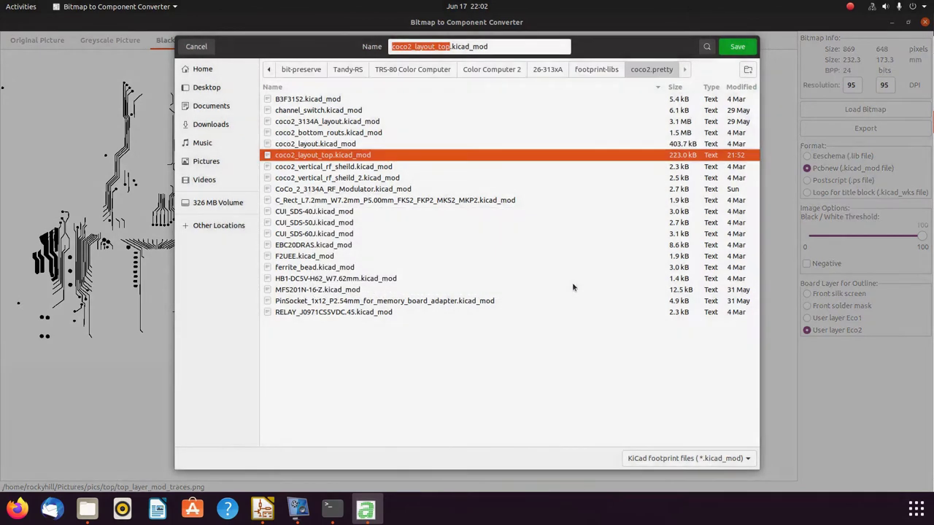
{"action": "left_click", "coordinate": [925, 22]}
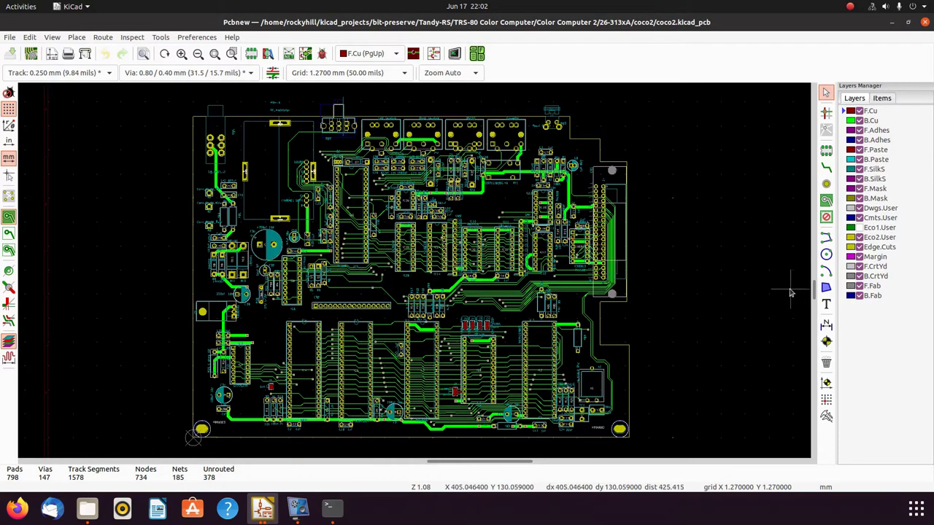
Place the coco2_layout_top footprint from the coco2 library on the board, aligning its traces with the existing layout
{"action": "left_click", "coordinate": [825, 151]}
{"action": "left_click", "coordinate": [647, 235]}
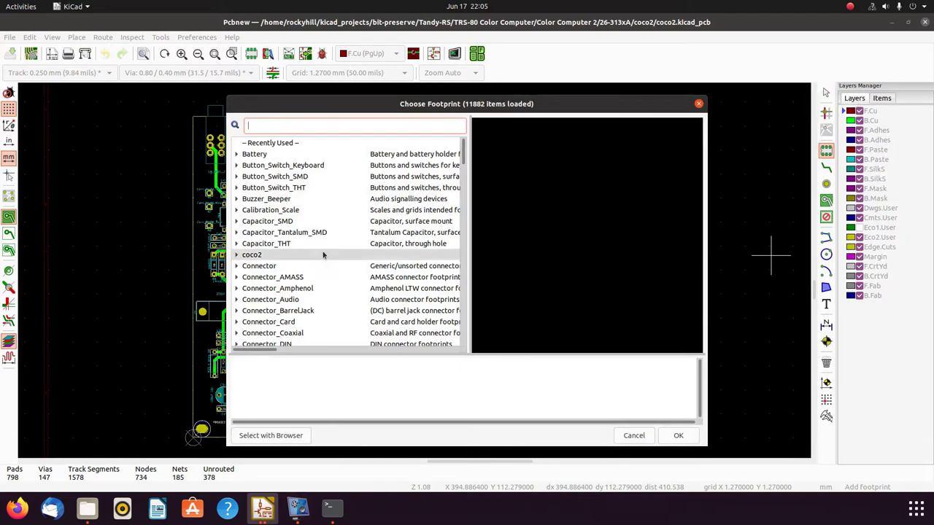
{"action": "double_click", "coordinate": [248, 257]}
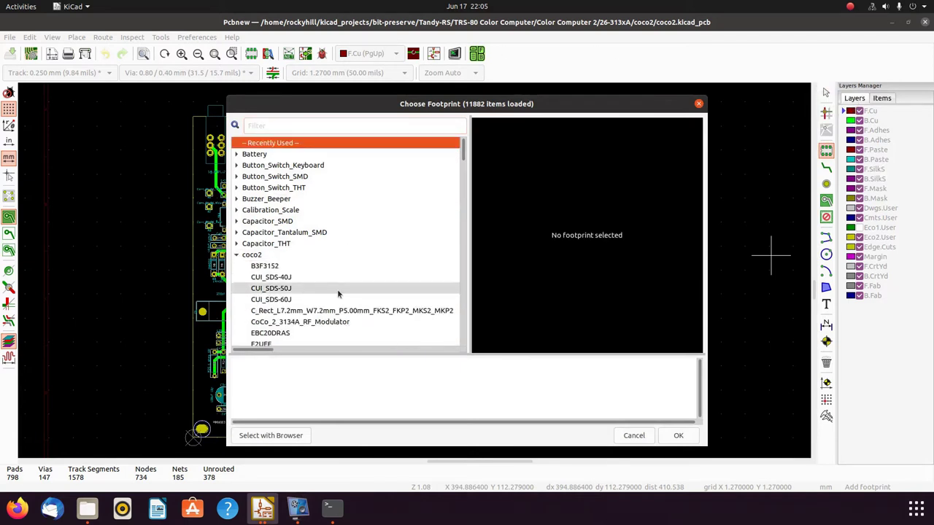
{"action": "scroll", "coordinate": [335, 291], "scroll_direction": "down", "scroll_amount": 3}
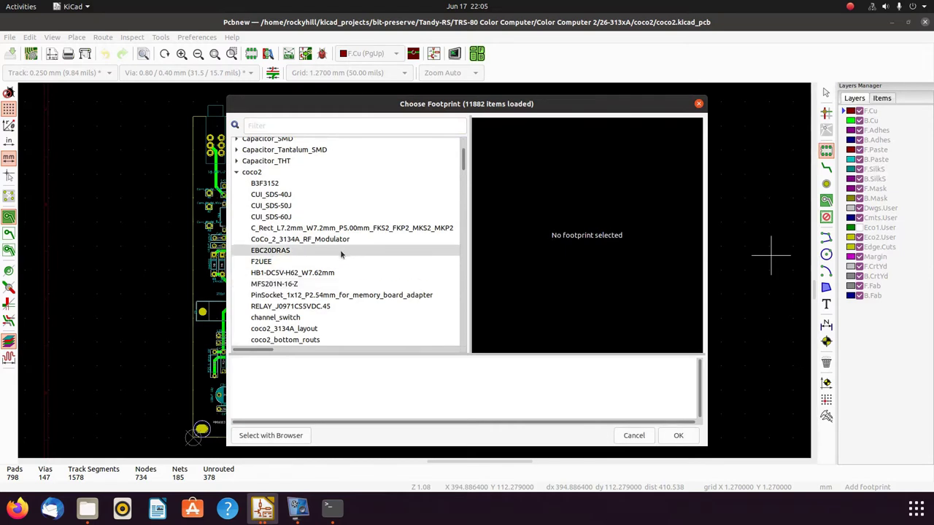
{"action": "scroll", "coordinate": [340, 250], "scroll_direction": "down", "scroll_amount": 2}
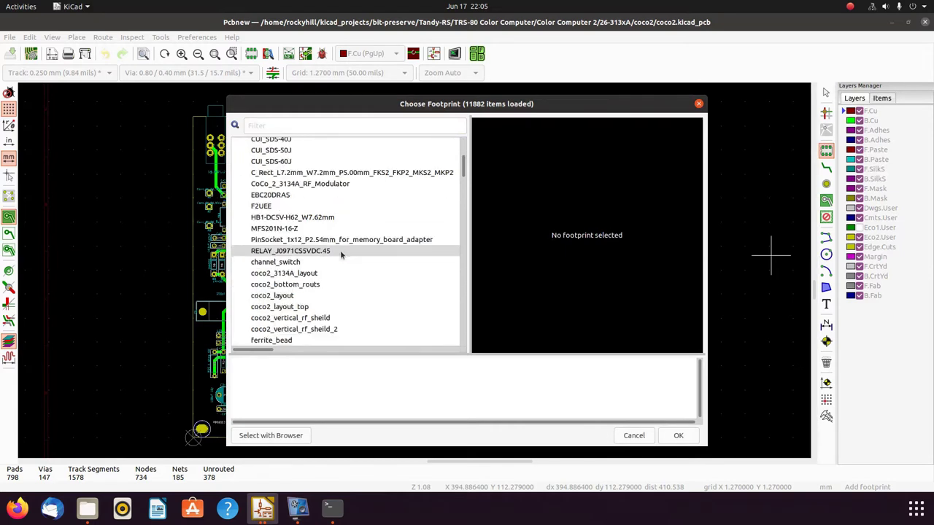
{"action": "left_click", "coordinate": [313, 307]}
{"action": "left_click", "coordinate": [677, 435]}
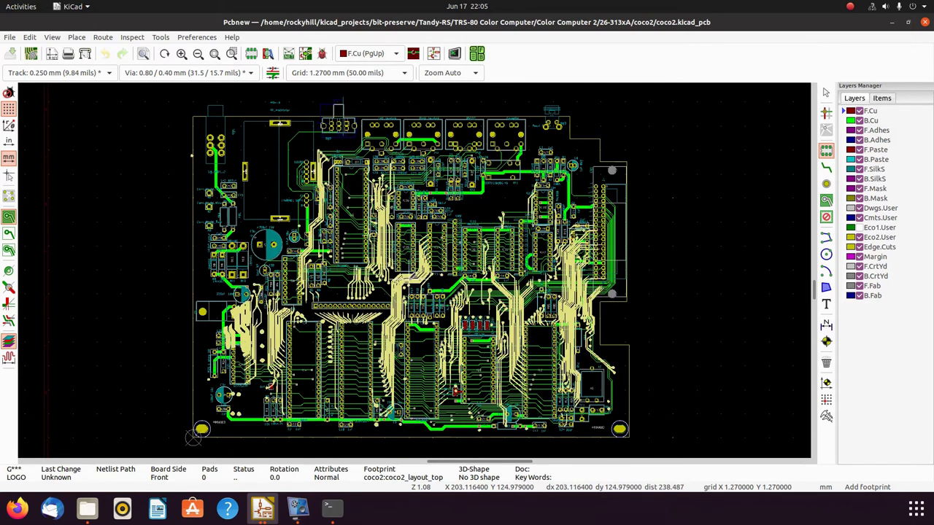
{"action": "key", "text": "Escape"}
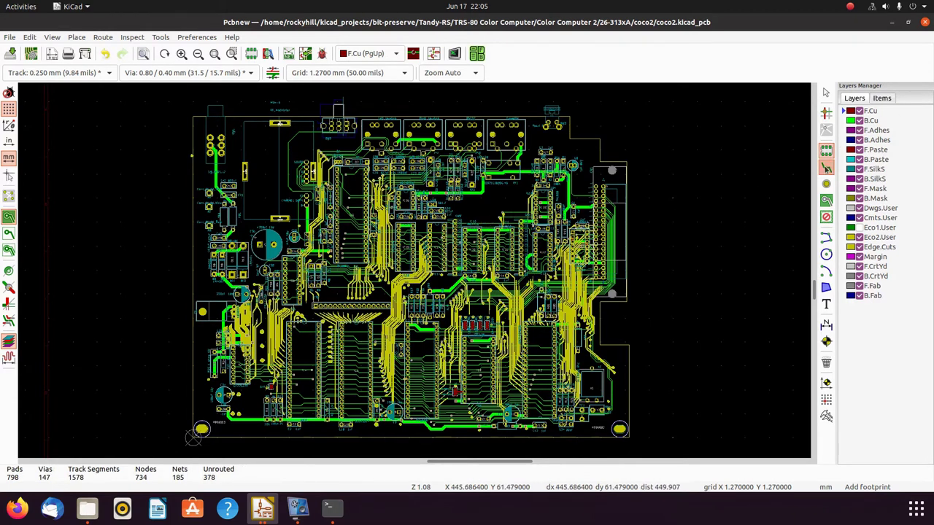
{"action": "key", "text": "x"}
{"action": "scroll", "coordinate": [433, 197], "scroll_direction": "up", "scroll_amount": 2}
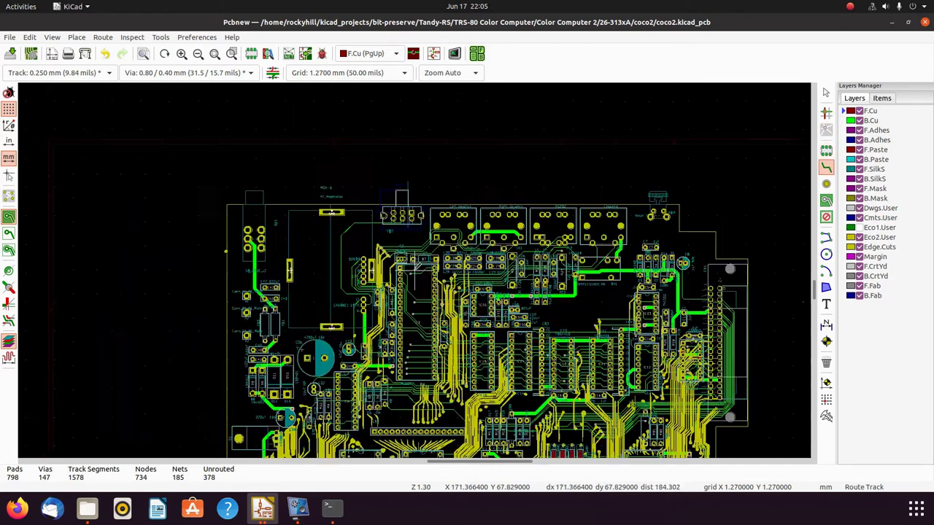
{"action": "scroll", "coordinate": [420, 272], "scroll_direction": "down", "scroll_amount": 4}
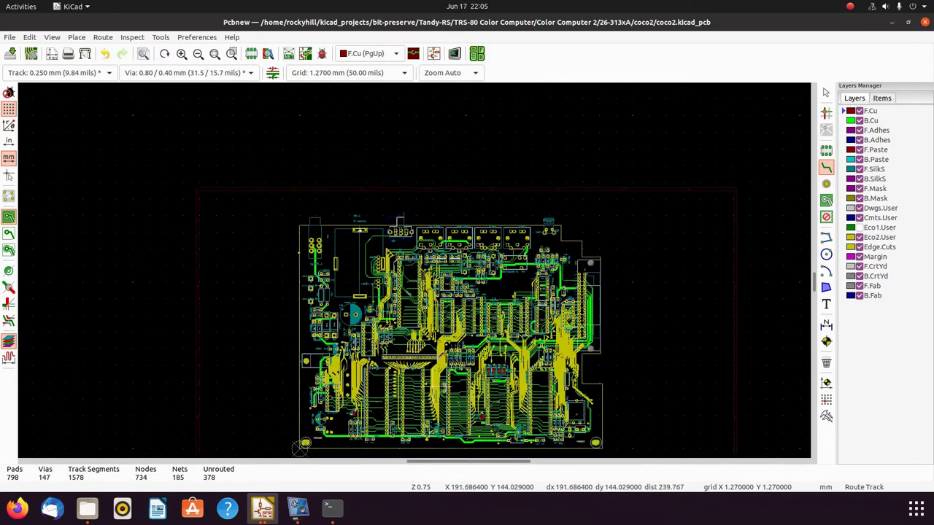
{"action": "scroll", "coordinate": [470, 337], "scroll_direction": "up", "scroll_amount": 5}
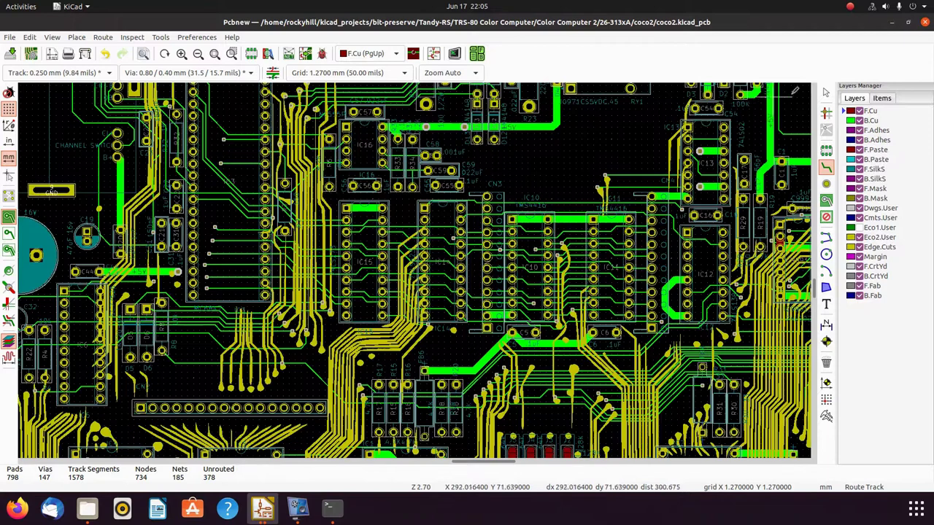
{"action": "left_click", "coordinate": [824, 92]}
Highlight the net of IC14's third pad in the left row and follow it down to the vias beside IC5
{"action": "scroll", "coordinate": [415, 275], "scroll_direction": "up", "scroll_amount": 2}
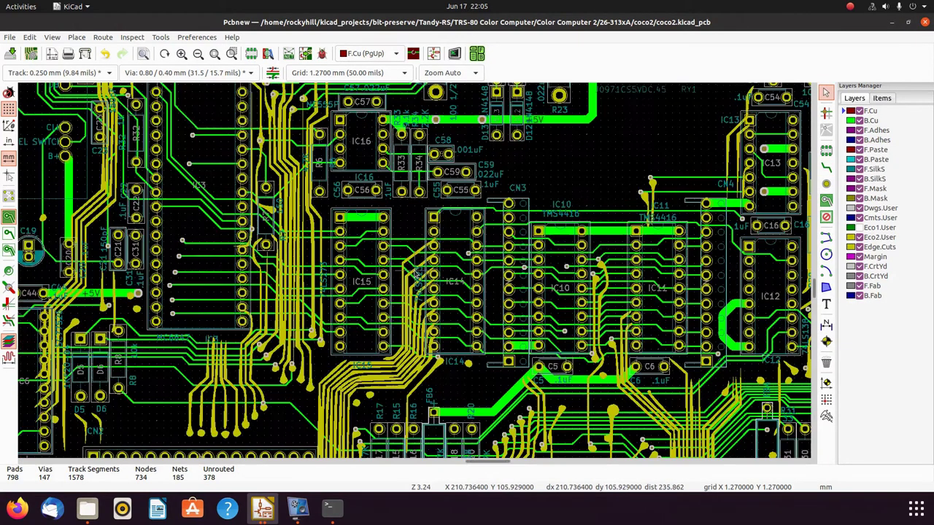
{"action": "scroll", "coordinate": [416, 275], "scroll_direction": "up", "scroll_amount": 2}
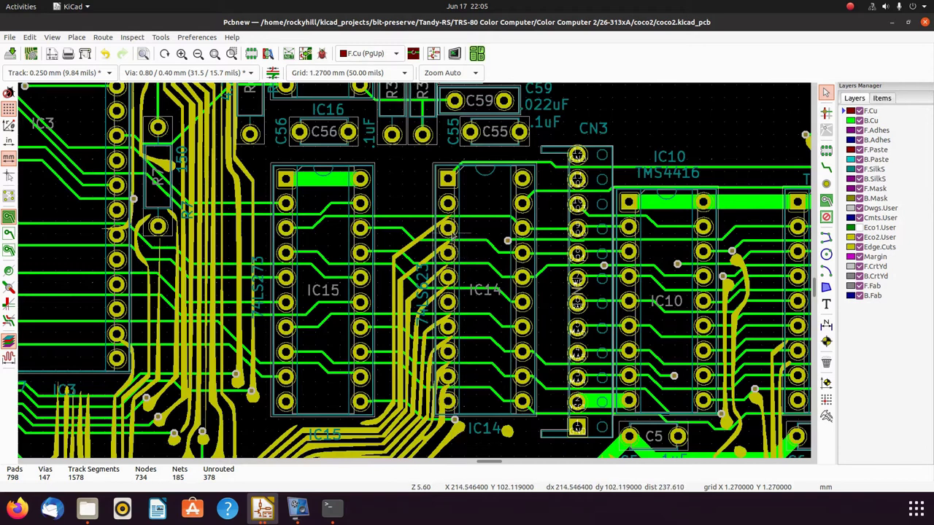
{"action": "left_click", "coordinate": [450, 230]}
{"action": "scroll", "coordinate": [420, 277], "scroll_direction": "down", "scroll_amount": 9}
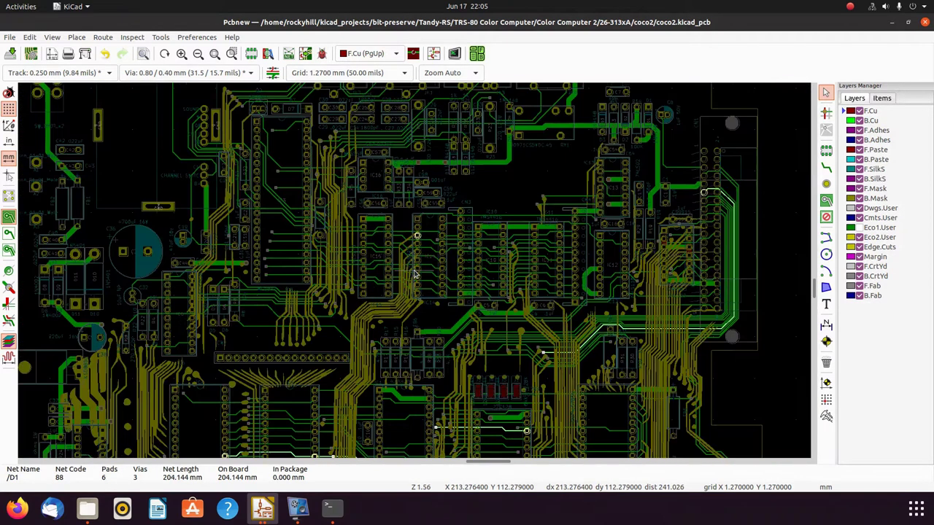
{"action": "scroll", "coordinate": [415, 273], "scroll_direction": "up", "scroll_amount": 6}
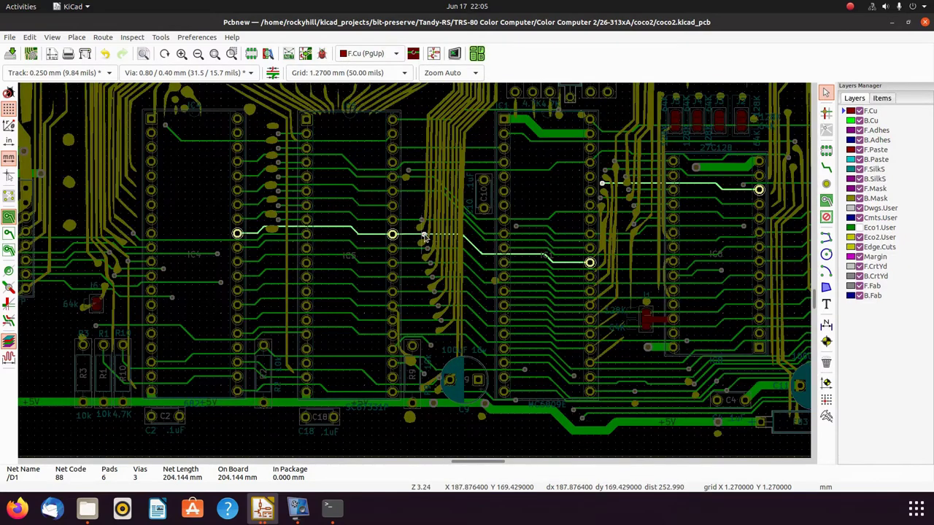
{"action": "scroll", "coordinate": [423, 237], "scroll_direction": "down", "scroll_amount": 4}
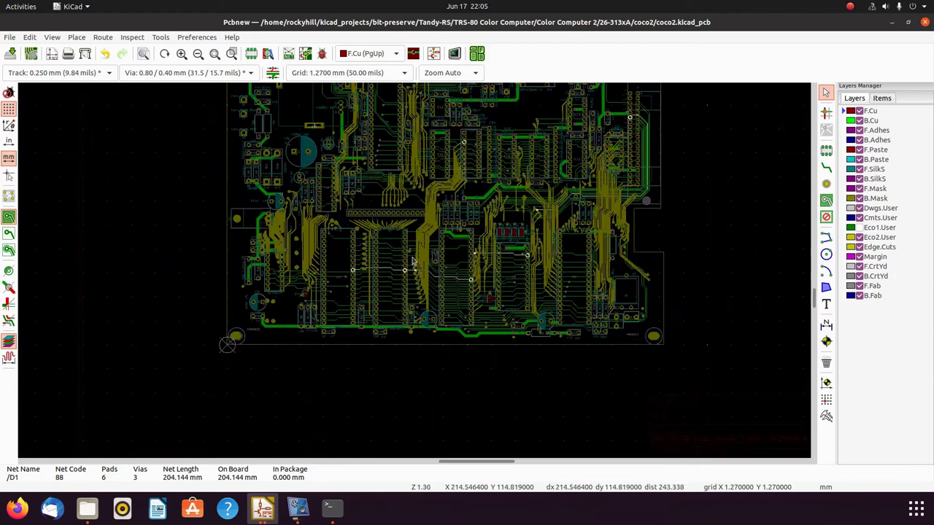
Clear the highlight, highlight the net of IC14's second pad in the left row, and follow it to IC5
{"action": "scroll", "coordinate": [414, 274], "scroll_direction": "up", "scroll_amount": 2}
{"action": "scroll", "coordinate": [414, 274], "scroll_direction": "up", "scroll_amount": 3}
{"action": "left_click", "coordinate": [413, 276]}
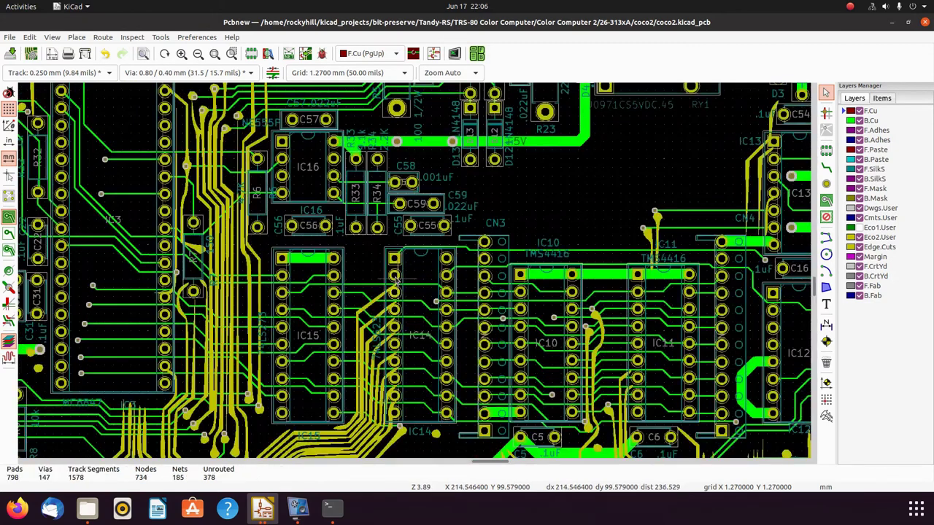
{"action": "left_click", "coordinate": [374, 306]}
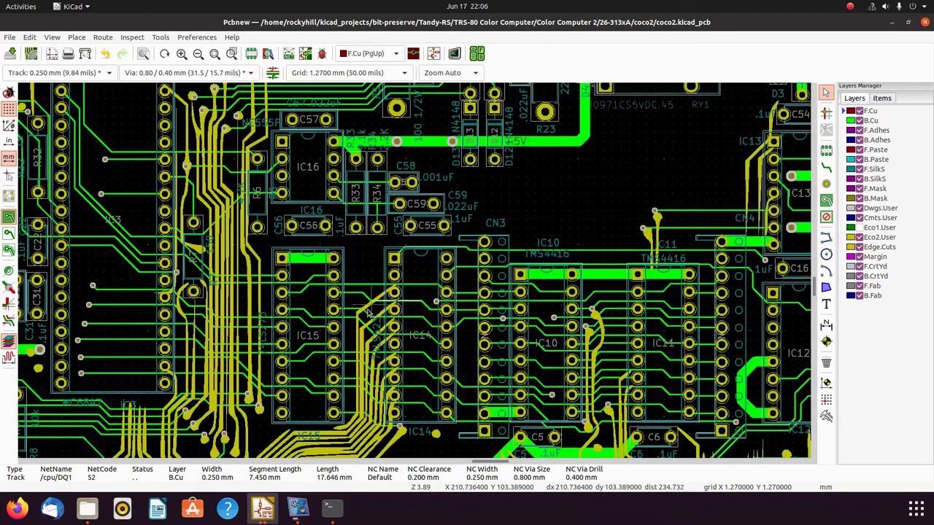
{"action": "left_click", "coordinate": [398, 279], "text": "ctrl"}
{"action": "scroll", "coordinate": [413, 276], "scroll_direction": "down", "scroll_amount": 5}
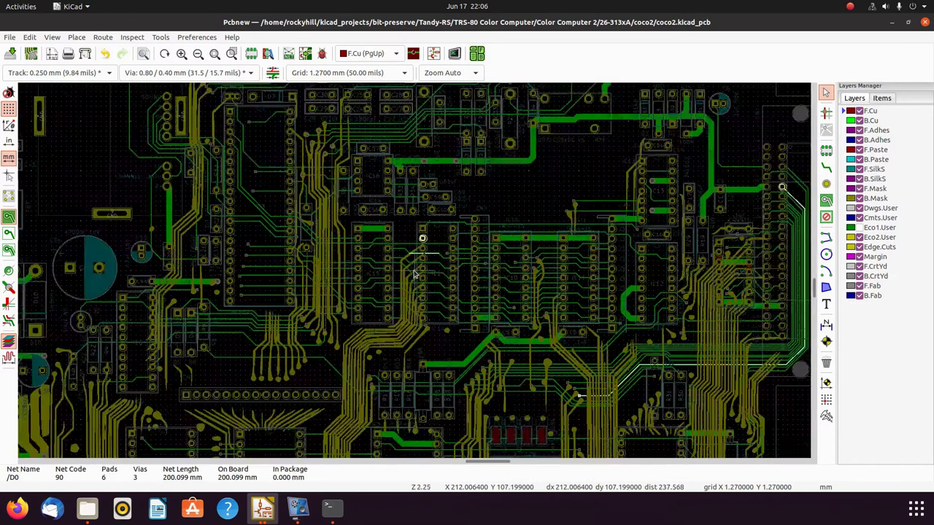
{"action": "scroll", "coordinate": [412, 275], "scroll_direction": "up", "scroll_amount": 4}
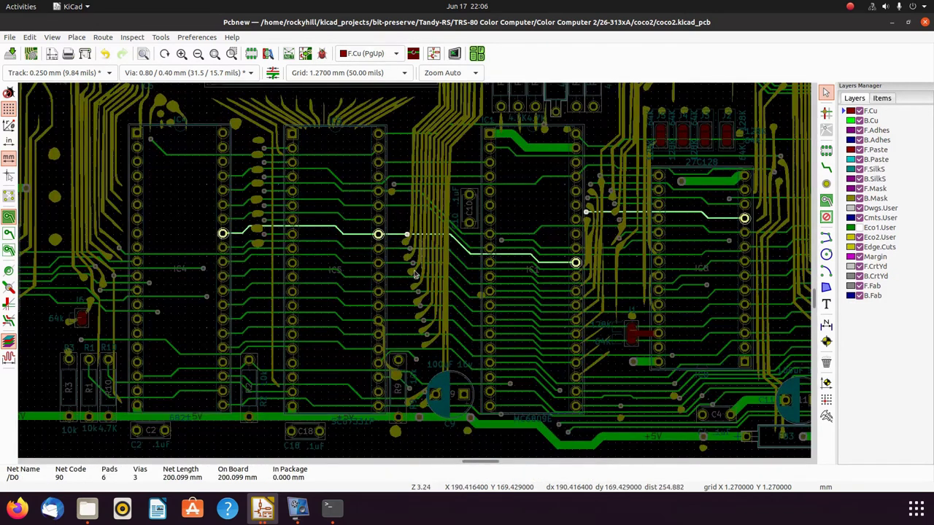
Move the coco2_layout_top overlay footprint slightly upward so its trace ends line up with the vias beside IC5
{"action": "scroll", "coordinate": [422, 253], "scroll_direction": "down", "scroll_amount": 3}
{"action": "left_click", "coordinate": [428, 221]}
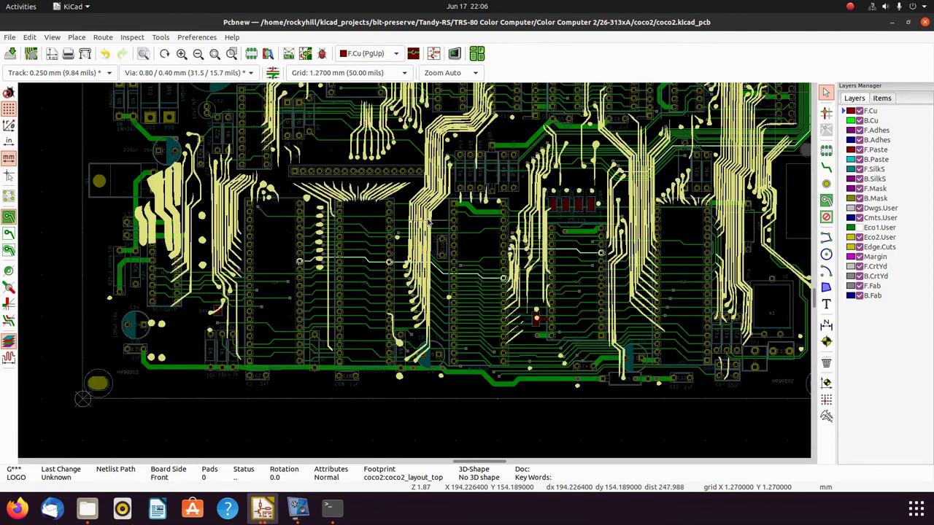
{"action": "left_click", "coordinate": [456, 126]}
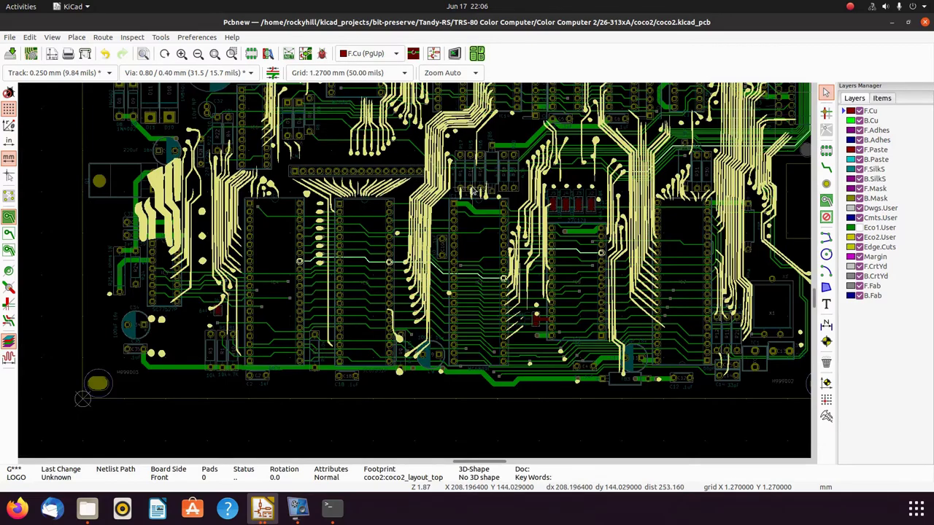
Route an F.Cu track on net /D0 from IC14's second pad in the left row, following the overlay down to its via beside IC5
{"action": "scroll", "coordinate": [486, 181], "scroll_direction": "up", "scroll_amount": 3}
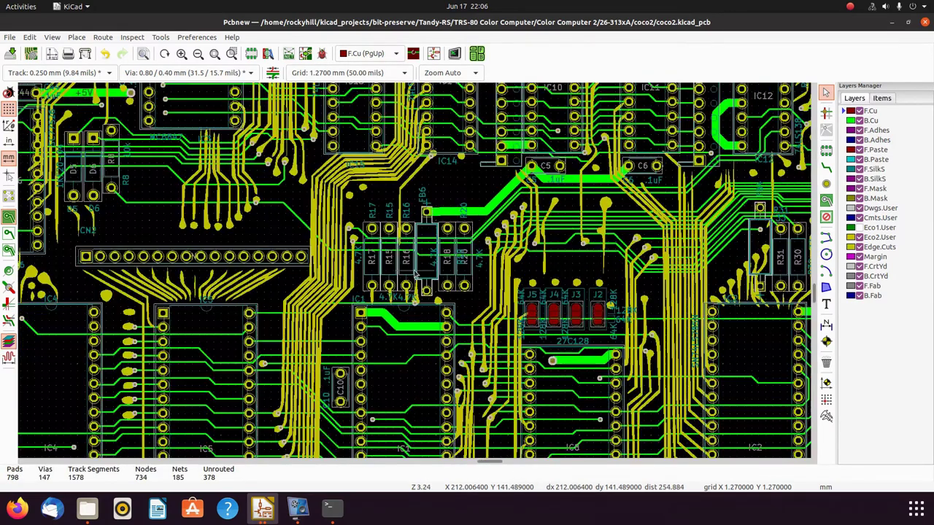
{"action": "scroll", "coordinate": [415, 275], "scroll_direction": "down", "scroll_amount": 2}
{"action": "scroll", "coordinate": [430, 288], "scroll_direction": "up", "scroll_amount": 5}
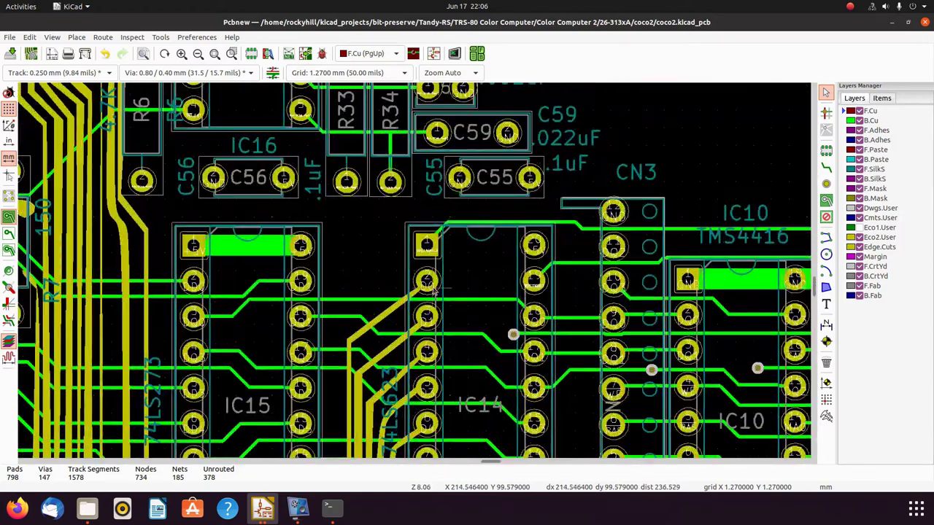
{"action": "key", "text": "x"}
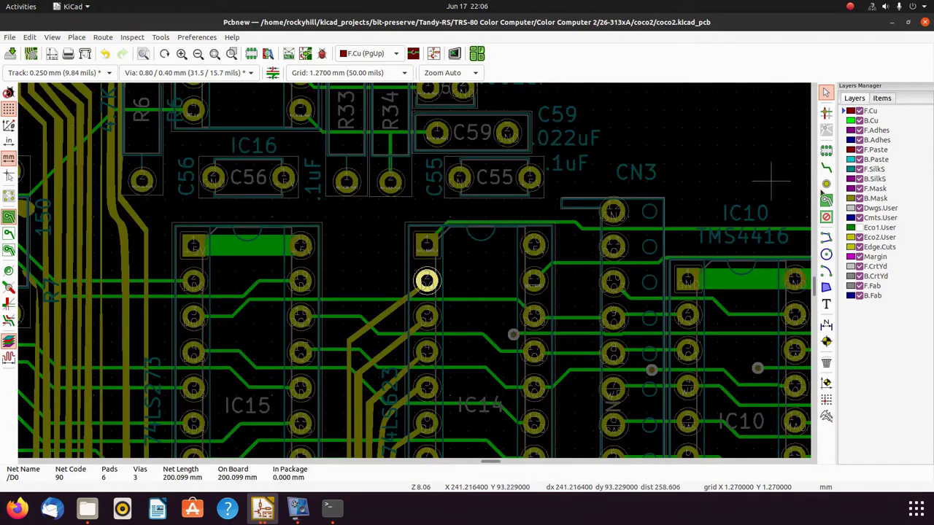
{"action": "scroll", "coordinate": [436, 241], "scroll_direction": "down", "scroll_amount": 3}
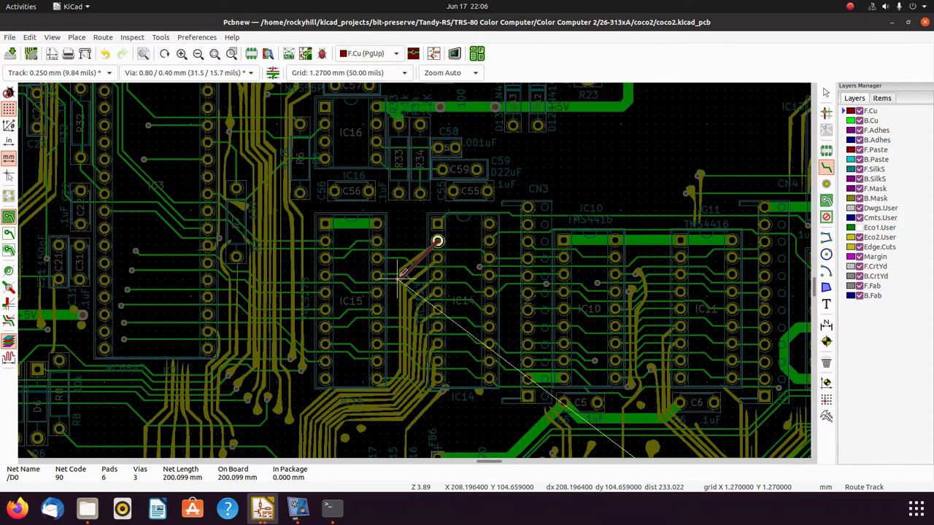
{"action": "left_click", "coordinate": [401, 275]}
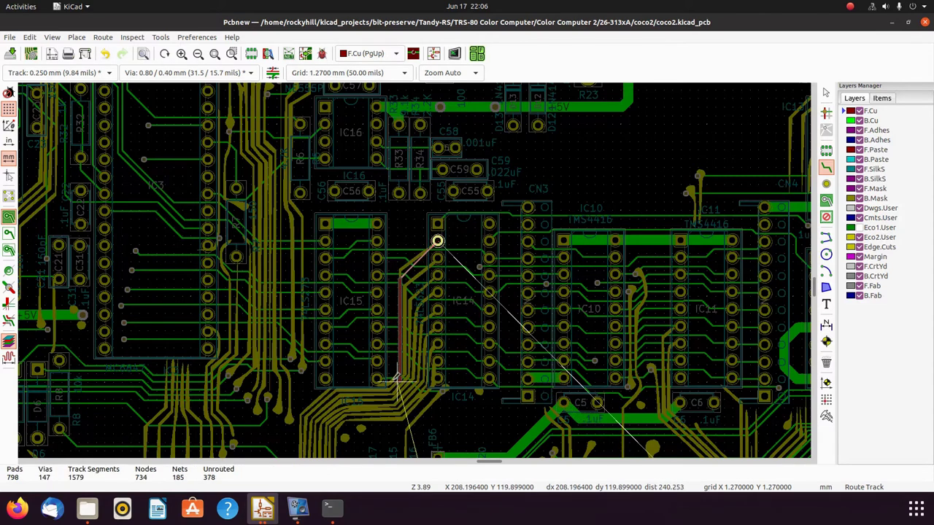
{"action": "scroll", "coordinate": [394, 377], "scroll_direction": "down", "scroll_amount": 1}
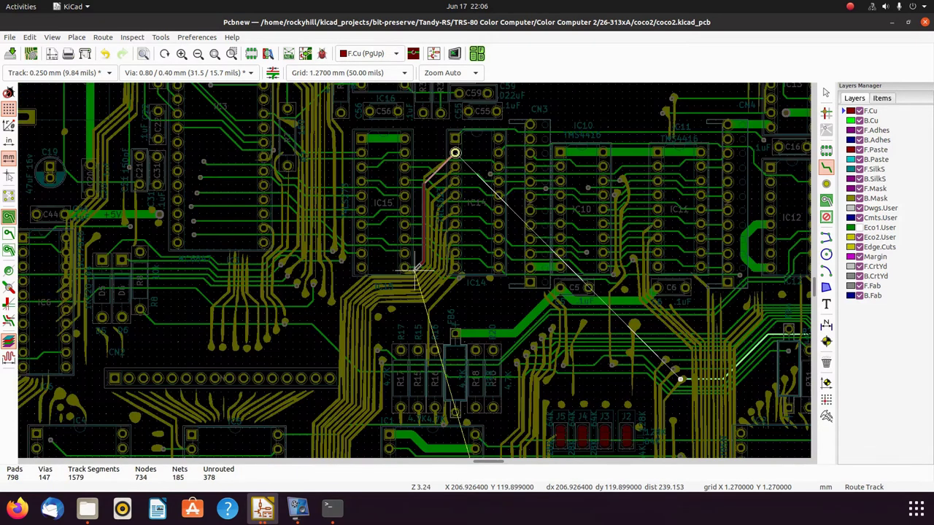
{"action": "left_click", "coordinate": [413, 274]}
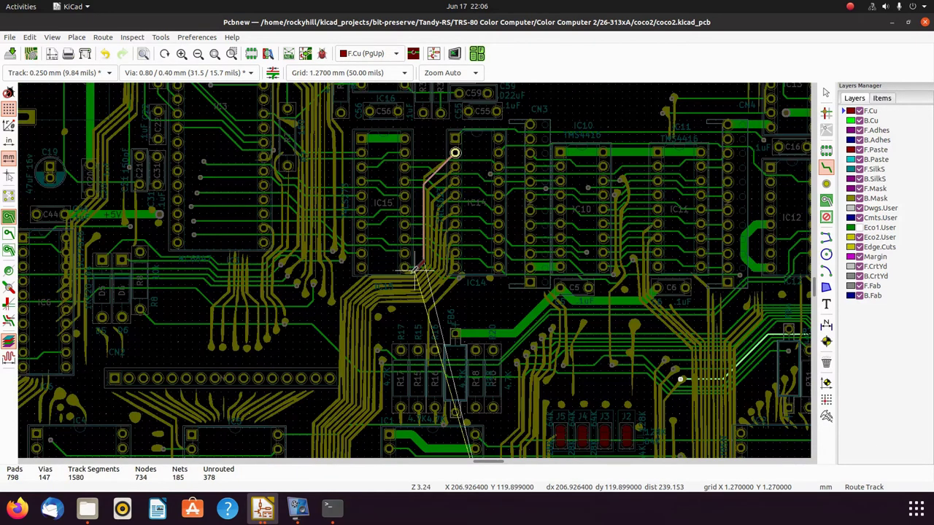
{"action": "left_click", "coordinate": [365, 277]}
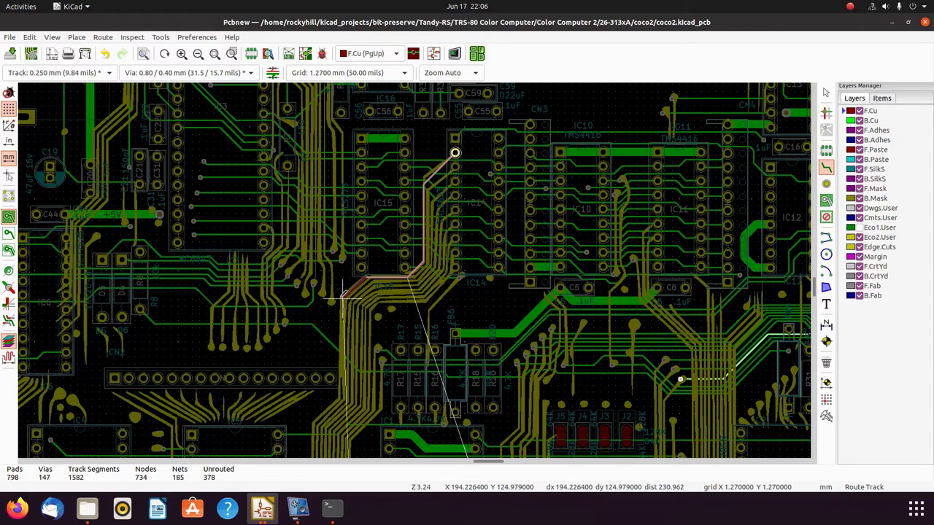
{"action": "left_click", "coordinate": [343, 299]}
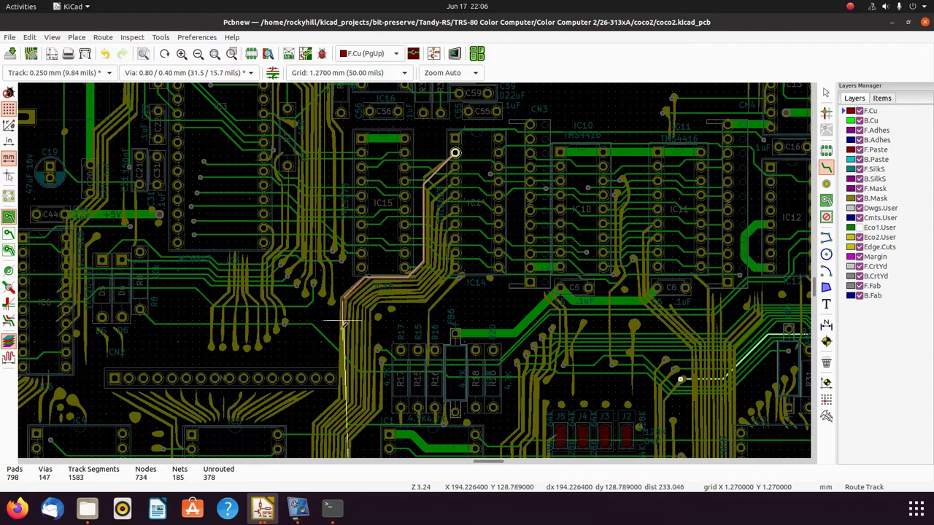
{"action": "left_click", "coordinate": [340, 395]}
{"action": "left_click", "coordinate": [313, 420]}
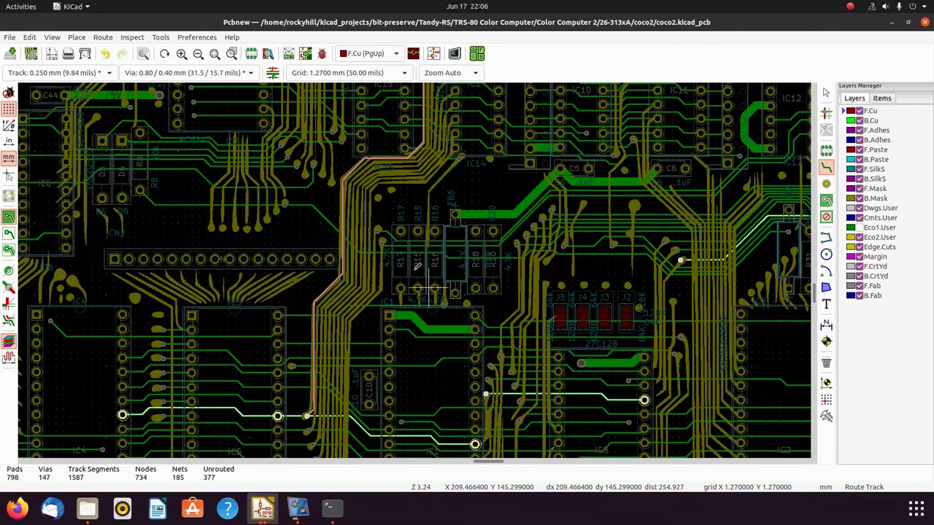
Route a parallel F.Cu track from IC14's third pad in the left row along the overlay to the D1 via beside IC5
{"action": "scroll", "coordinate": [426, 281], "scroll_direction": "down", "scroll_amount": 2}
{"action": "scroll", "coordinate": [426, 281], "scroll_direction": "up", "scroll_amount": 5}
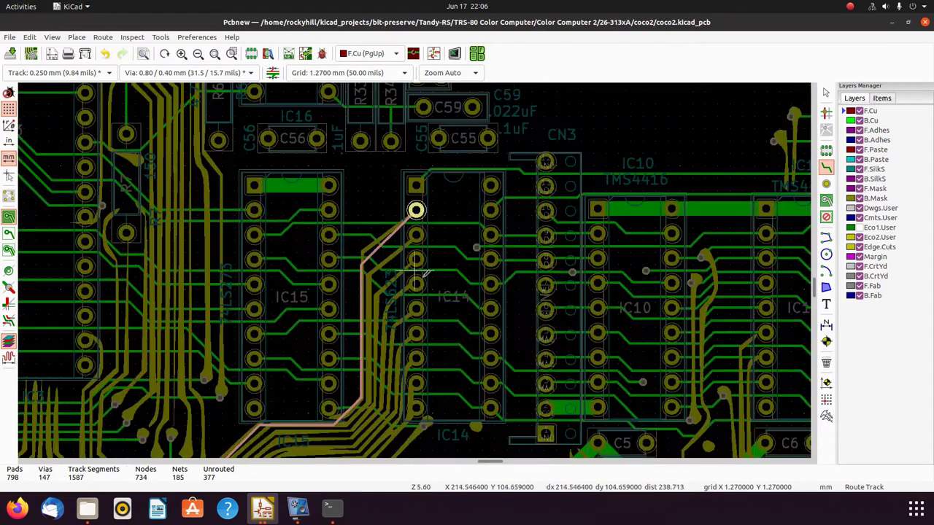
{"action": "scroll", "coordinate": [414, 216], "scroll_direction": "up", "scroll_amount": 2}
{"action": "left_click", "coordinate": [390, 228]}
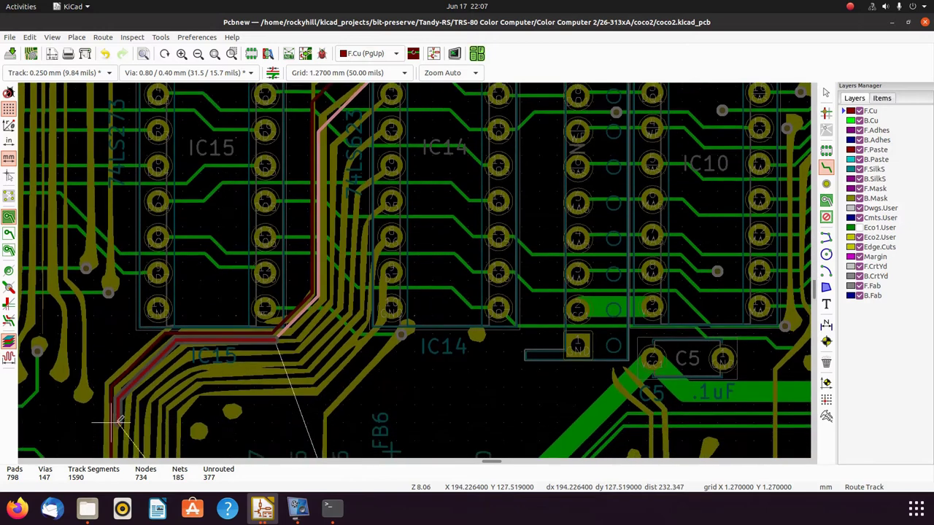
{"action": "left_click", "coordinate": [118, 422]}
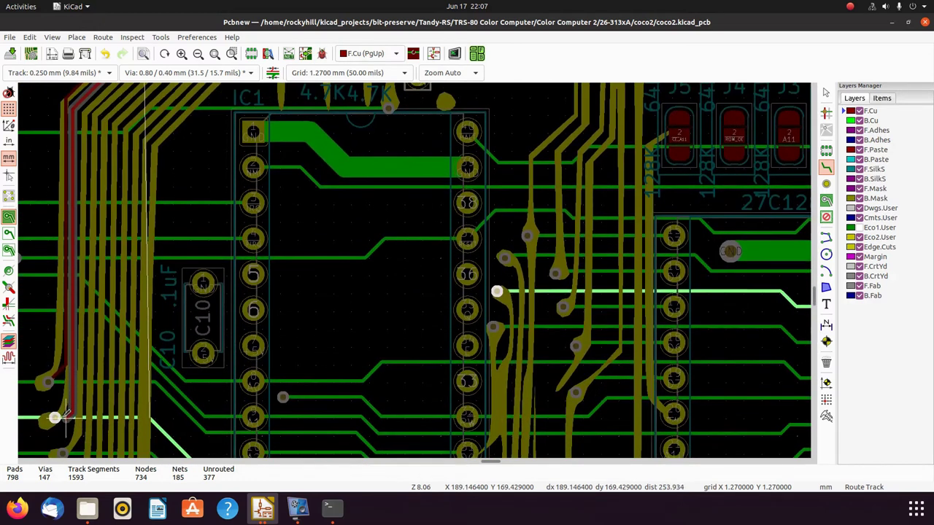
{"action": "left_click", "coordinate": [53, 419]}
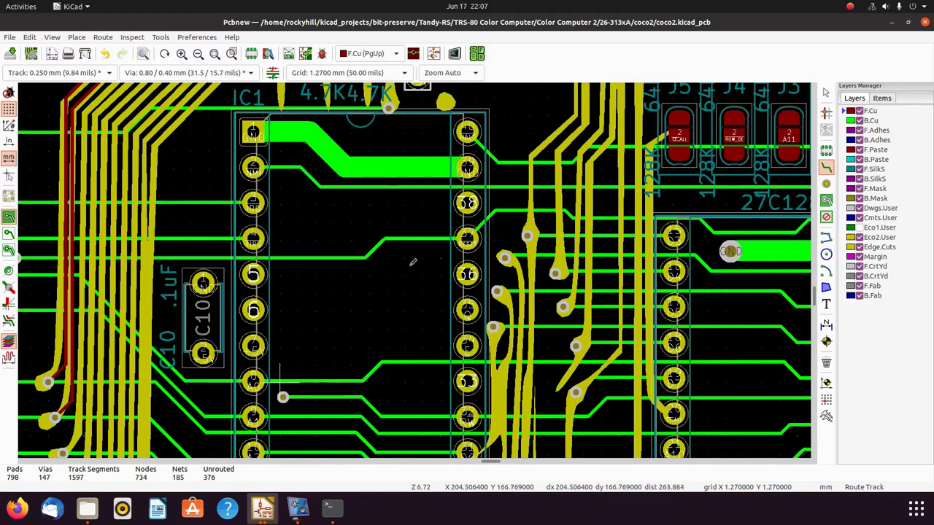
Clear the net highlight, show the Eco1.User overlay, and inspect it against the new tracks and vias beside IC5
{"action": "scroll", "coordinate": [539, 204], "scroll_direction": "down", "scroll_amount": 4}
{"action": "scroll", "coordinate": [356, 277], "scroll_direction": "up", "scroll_amount": 2}
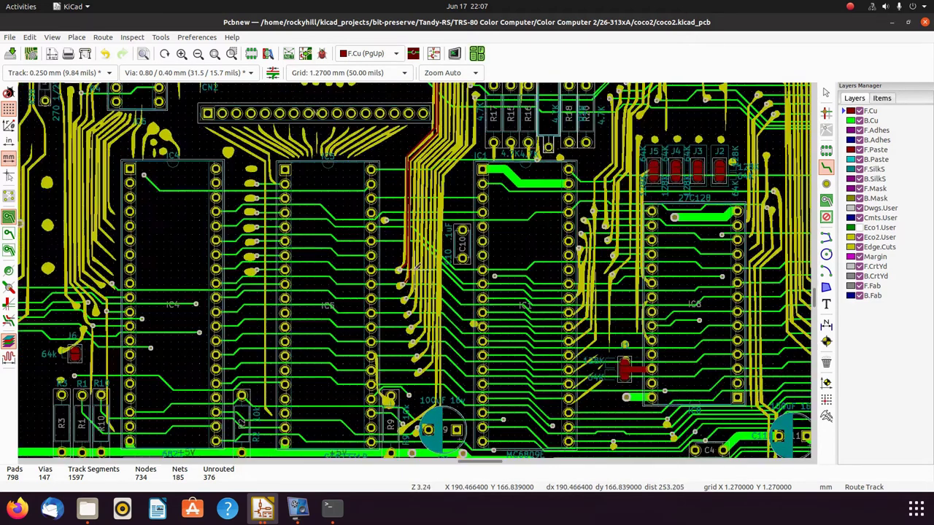
{"action": "key", "text": "b"}
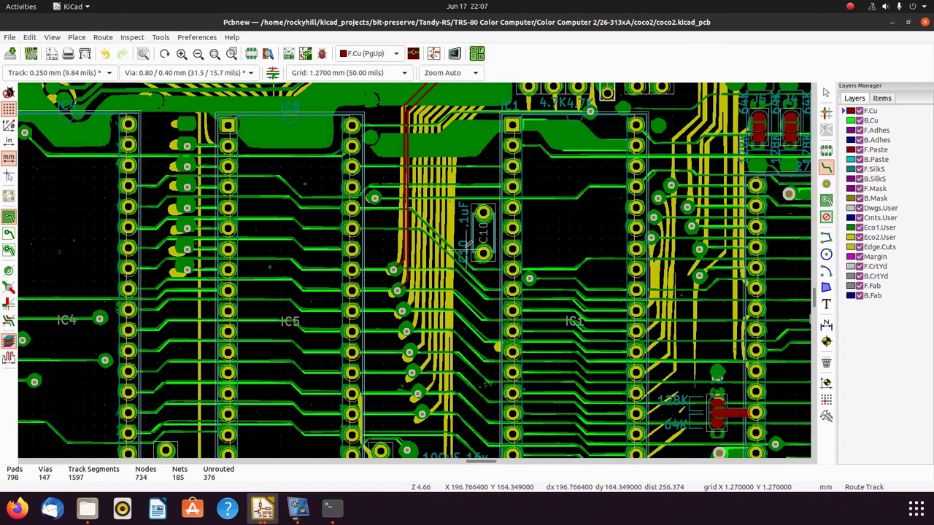
{"action": "scroll", "coordinate": [404, 279], "scroll_direction": "up", "scroll_amount": 1}
{"action": "scroll", "coordinate": [415, 266], "scroll_direction": "up", "scroll_amount": 1}
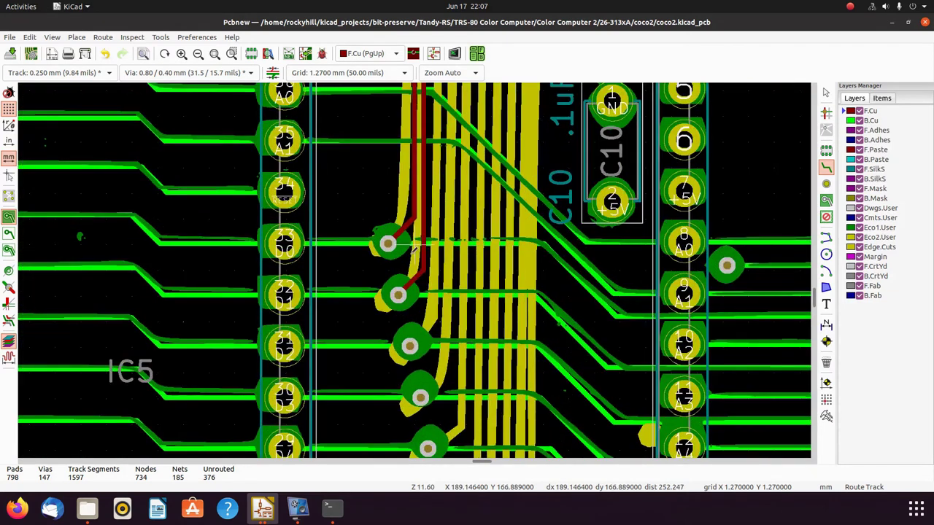
Examine how both trace overlays match the pads and vias across the board, especially around IC8, IC2 and X1
{"action": "scroll", "coordinate": [414, 250], "scroll_direction": "down", "scroll_amount": 5}
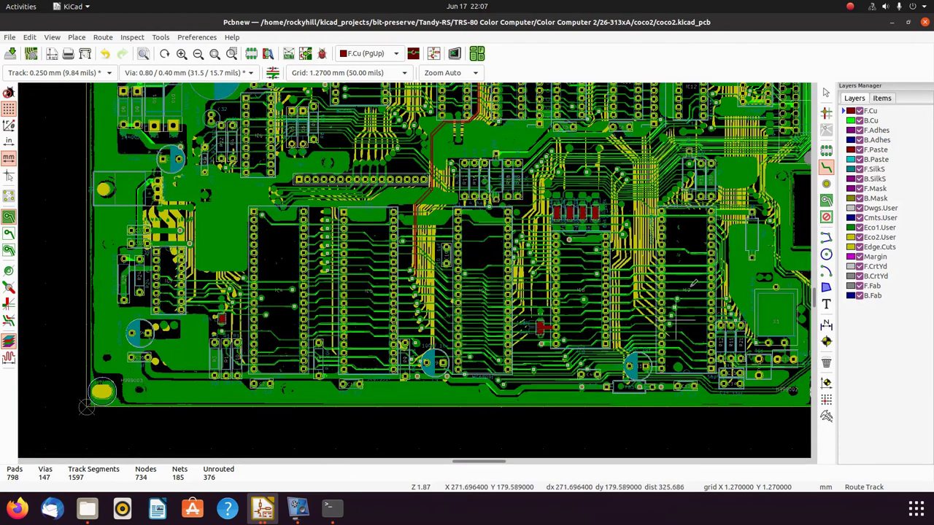
{"action": "scroll", "coordinate": [688, 283], "scroll_direction": "down", "scroll_amount": 1}
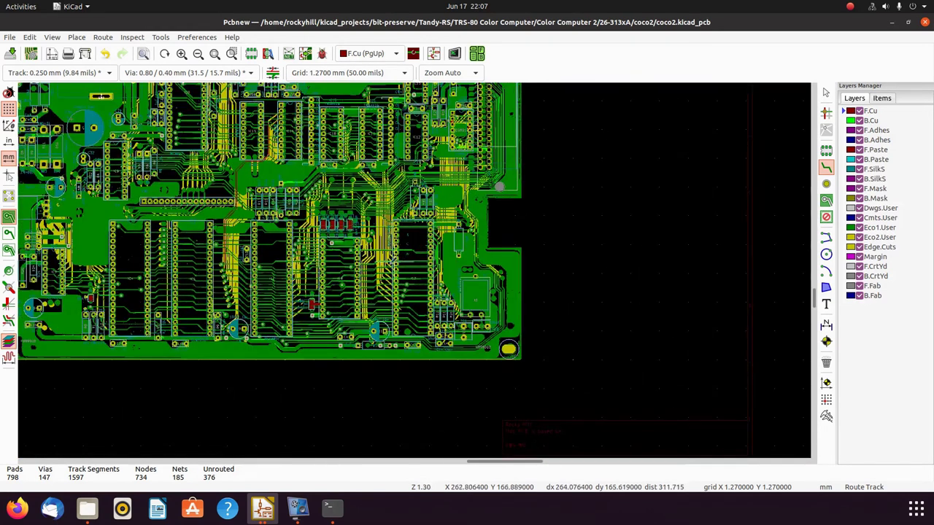
{"action": "scroll", "coordinate": [416, 266], "scroll_direction": "up", "scroll_amount": 3}
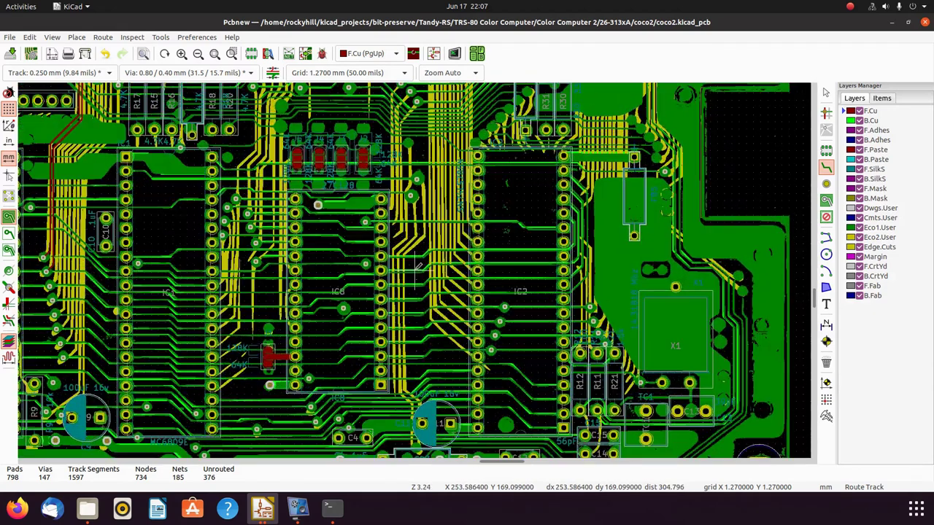
{"action": "scroll", "coordinate": [448, 300], "scroll_direction": "down", "scroll_amount": 3}
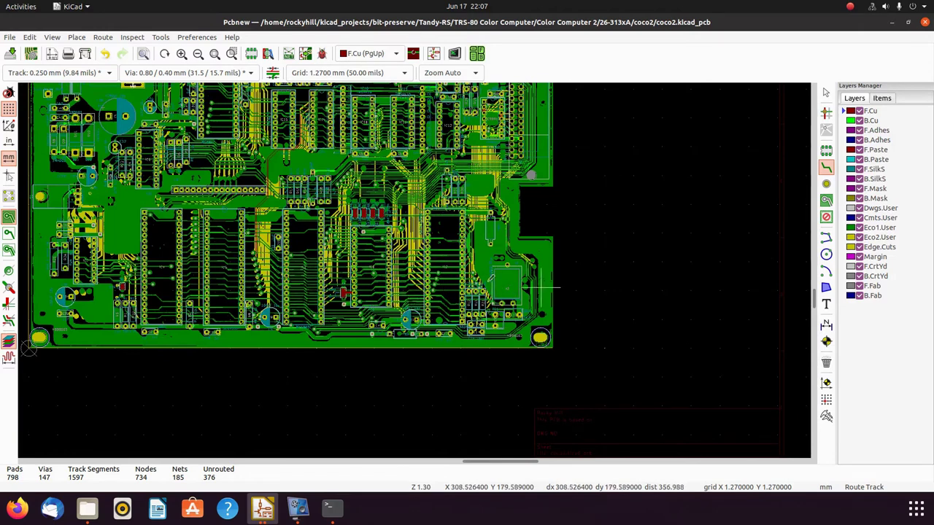
{"action": "scroll", "coordinate": [460, 308], "scroll_direction": "up", "scroll_amount": 1}
{"action": "scroll", "coordinate": [418, 265], "scroll_direction": "up", "scroll_amount": 4}
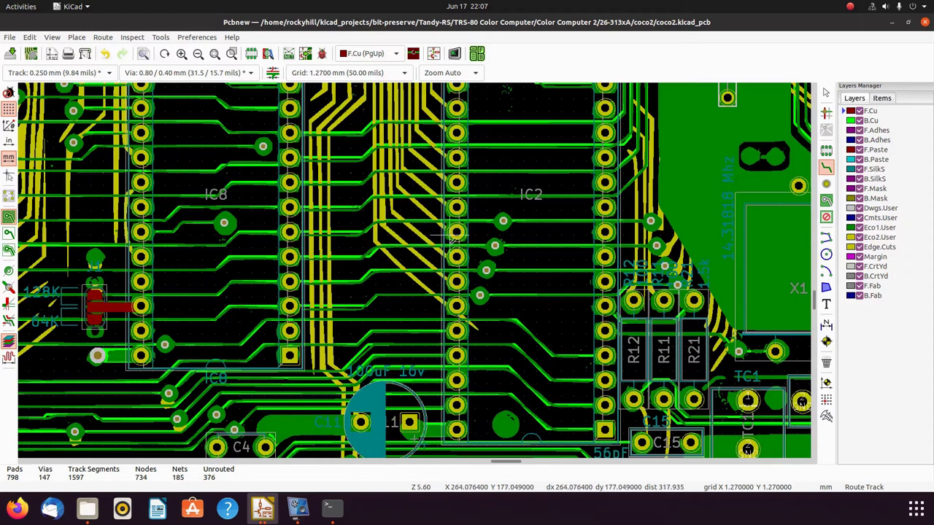
{"action": "scroll", "coordinate": [452, 306], "scroll_direction": "down", "scroll_amount": 5}
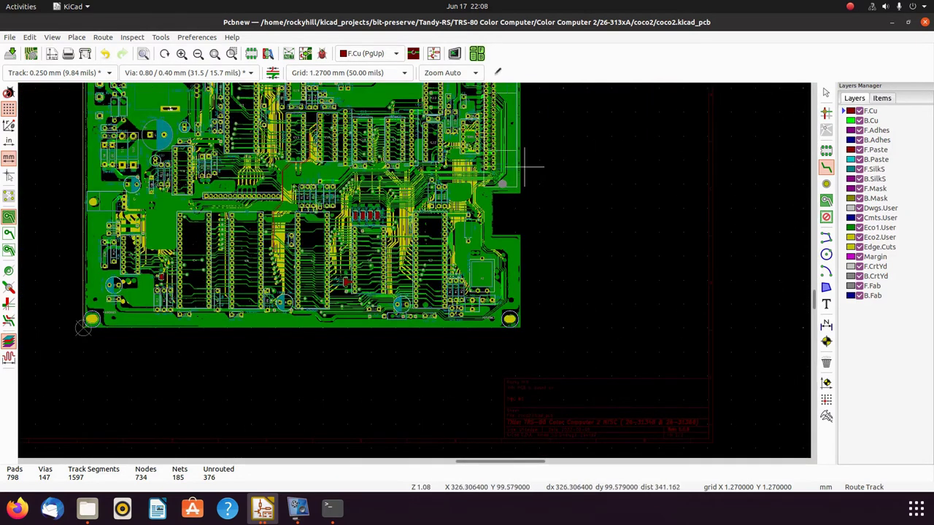
{"action": "key", "text": "Home"}
{"action": "scroll", "coordinate": [364, 284], "scroll_direction": "up", "scroll_amount": 4}
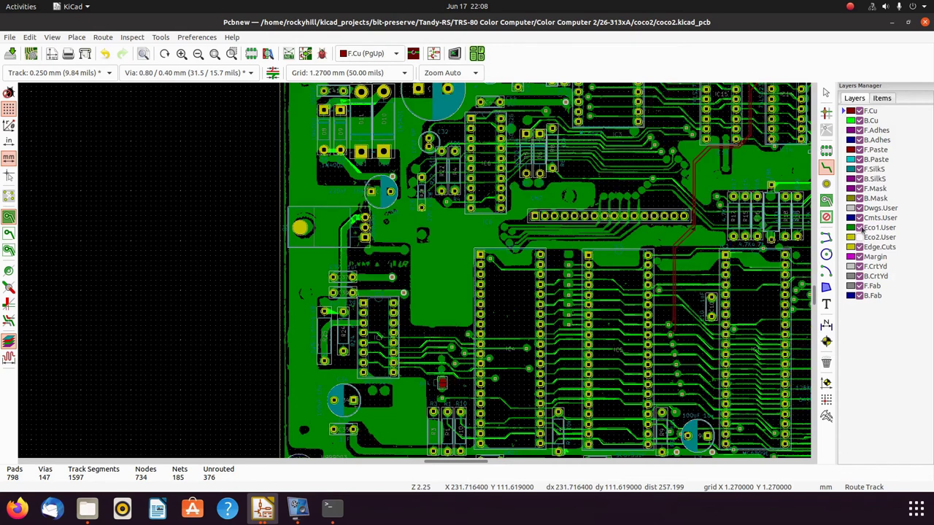
Hide the Eco1.User and Eco2.User overlay layers, leaving the copper tracks and components displayed
{"action": "left_click", "coordinate": [860, 228]}
{"action": "left_click", "coordinate": [860, 237]}
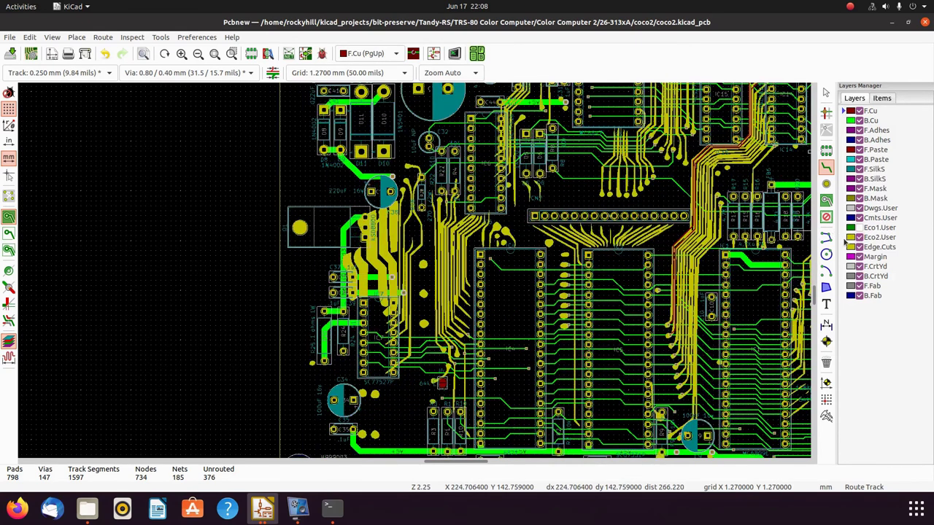
{"action": "left_click", "coordinate": [860, 237]}
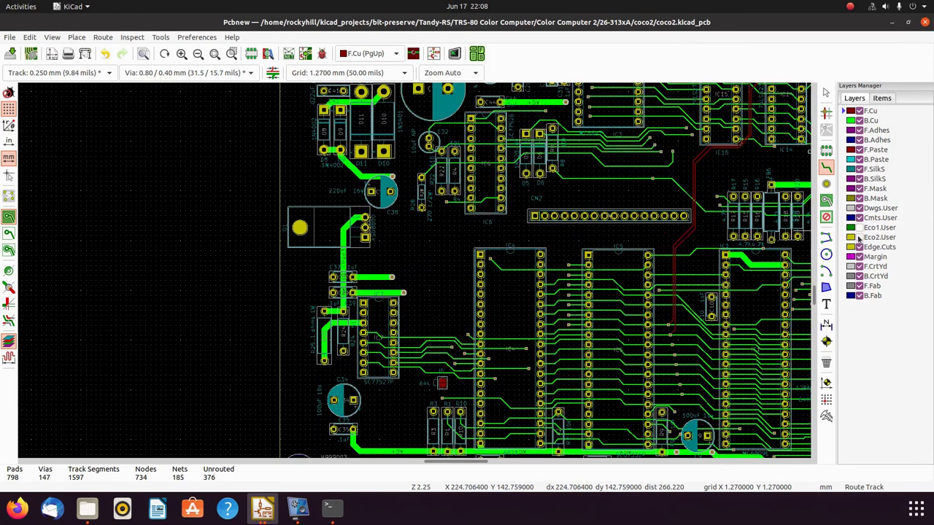